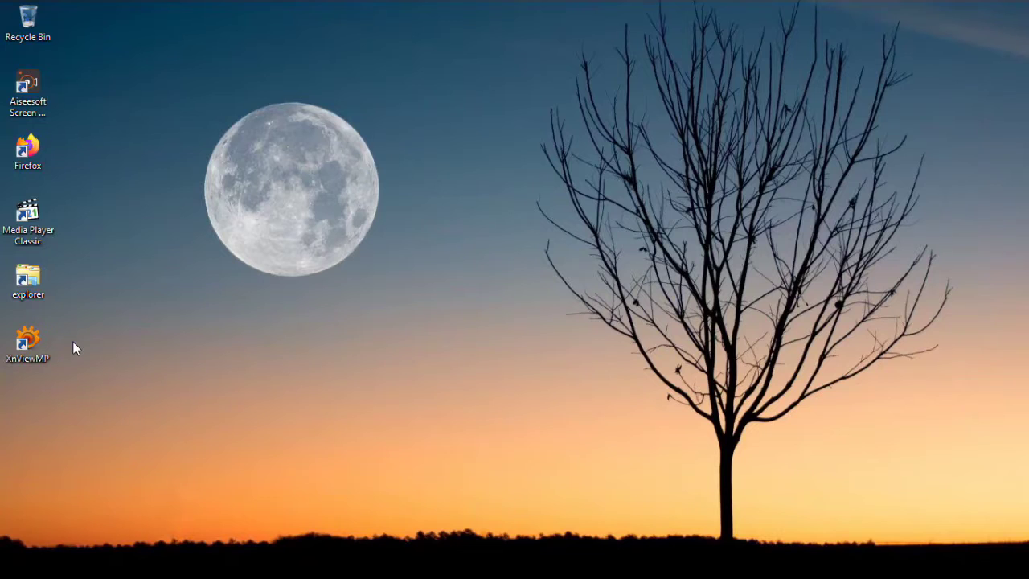
- Open the Downloads folder in File Explorer
double_click(28, 279)
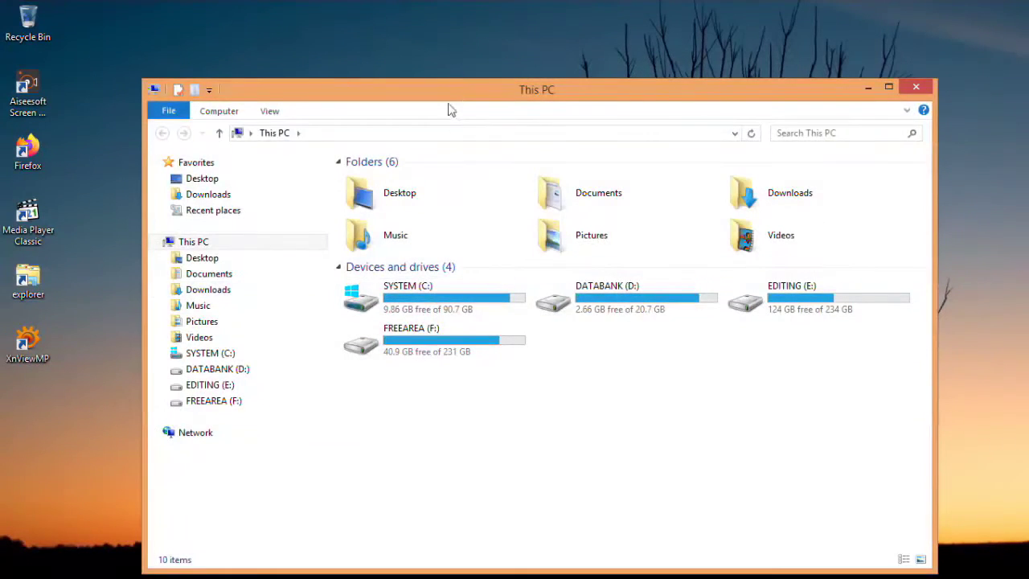
drag(446, 93, 480, 75)
click(283, 183)
click(589, 408)
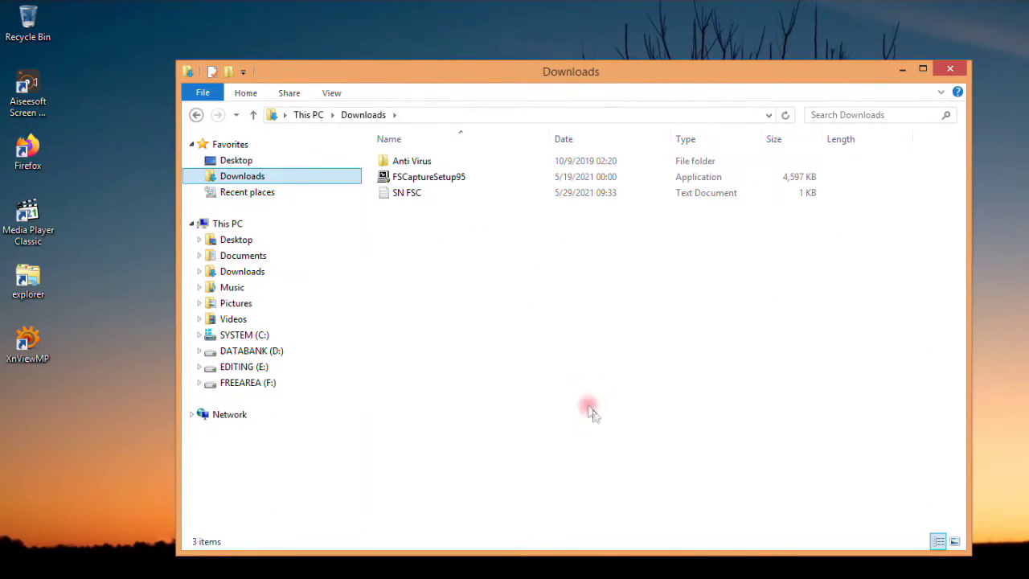
drag(490, 72, 490, 50)
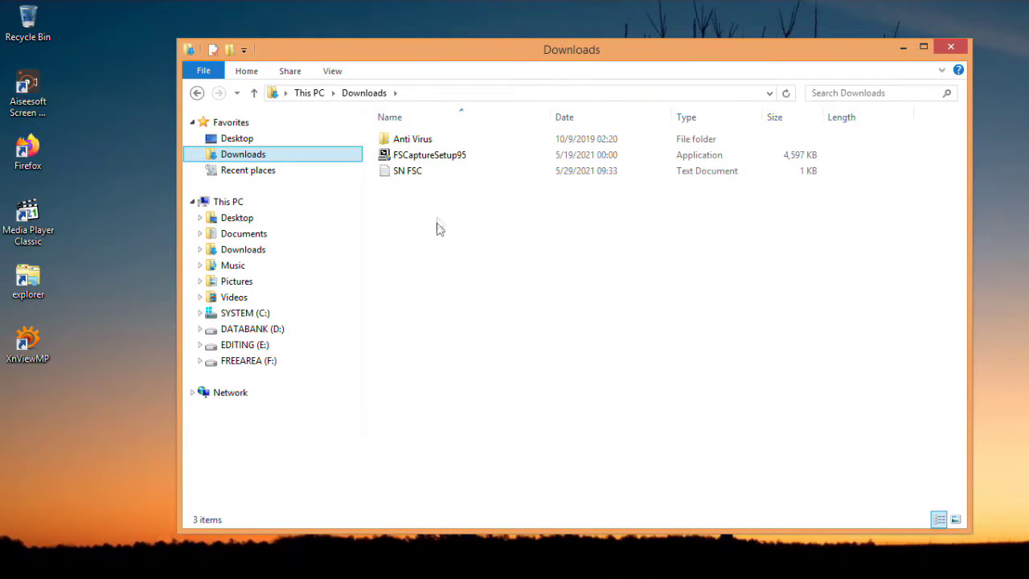
- Install FastStone Capture 9.5 from FSCaptureSetup95 into the default folder and finish setup without running the program
click(483, 154)
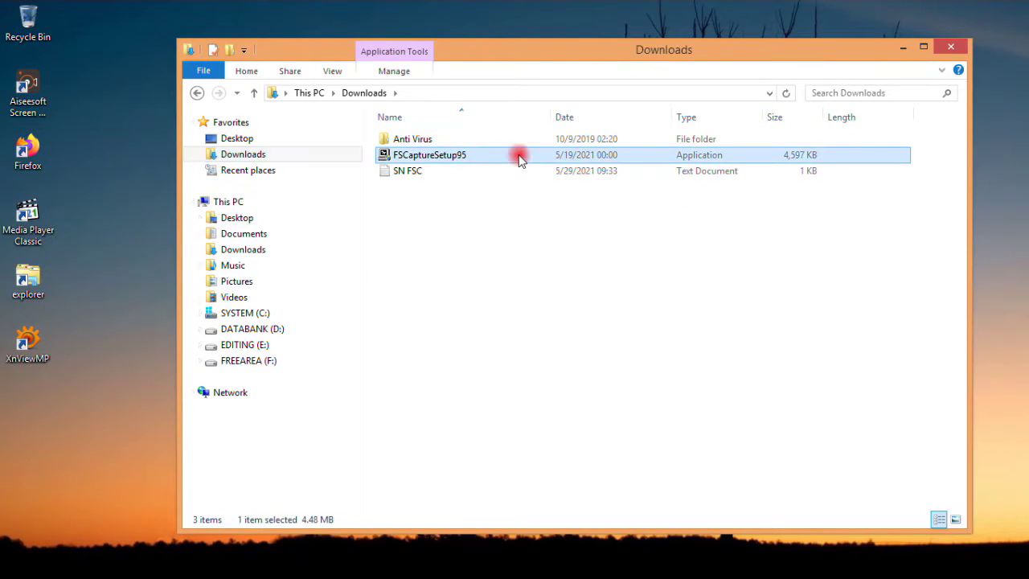
double_click(518, 155)
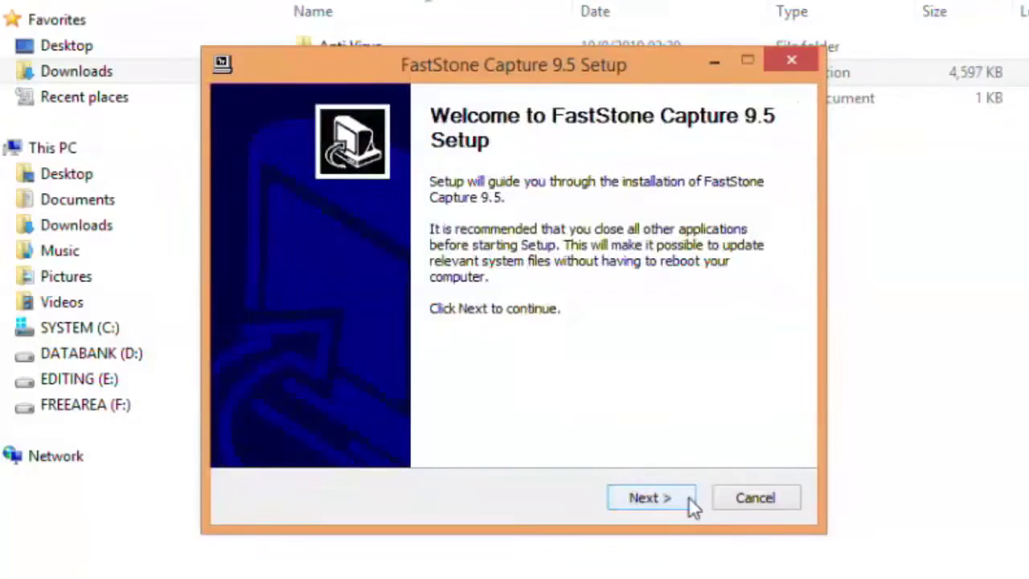
click(688, 497)
click(652, 501)
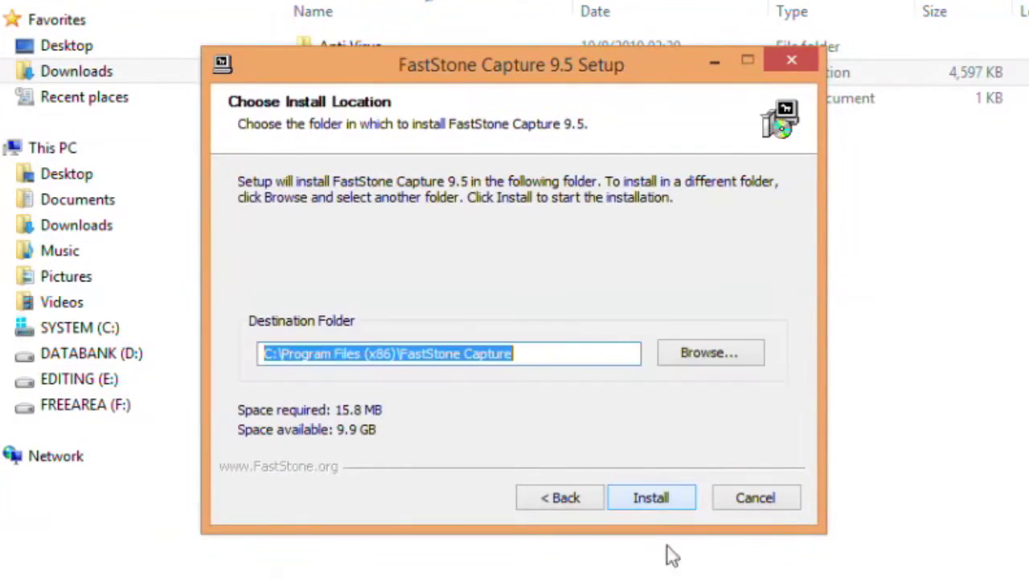
click(642, 496)
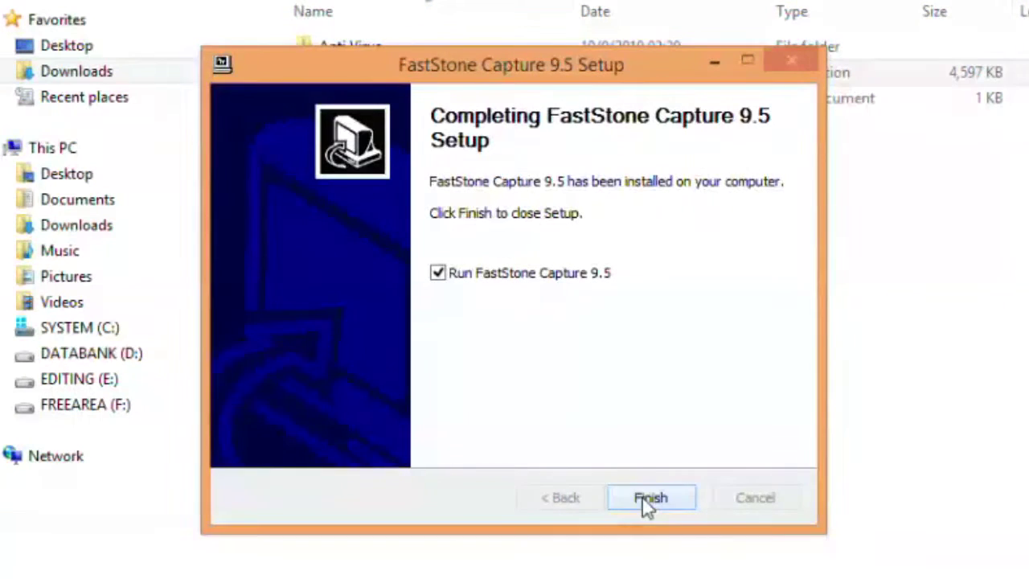
click(442, 280)
click(672, 502)
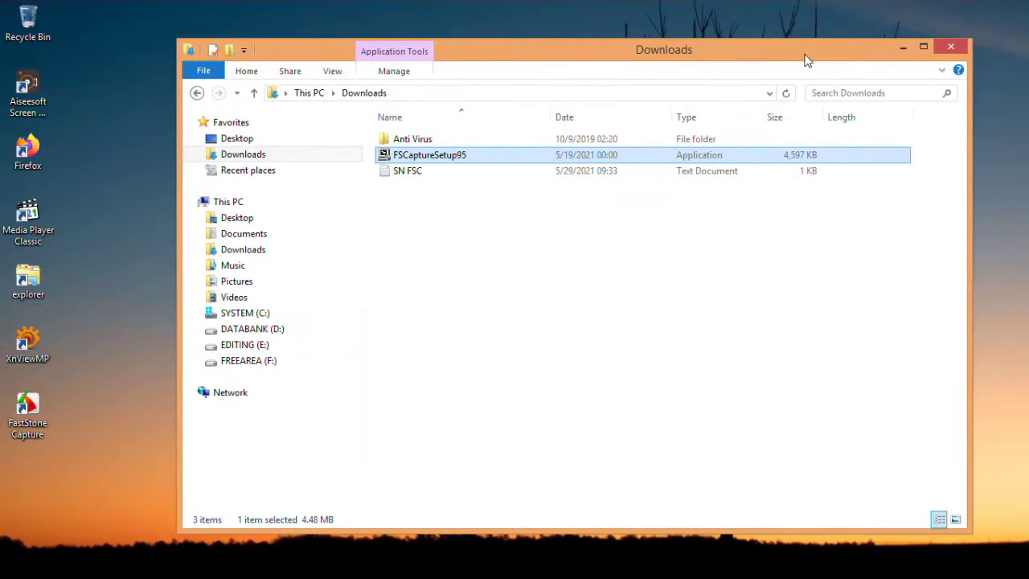
- Minimize the Downloads window, then launch FastStone Capture from the desktop and open its registration code form
drag(808, 60, 783, 46)
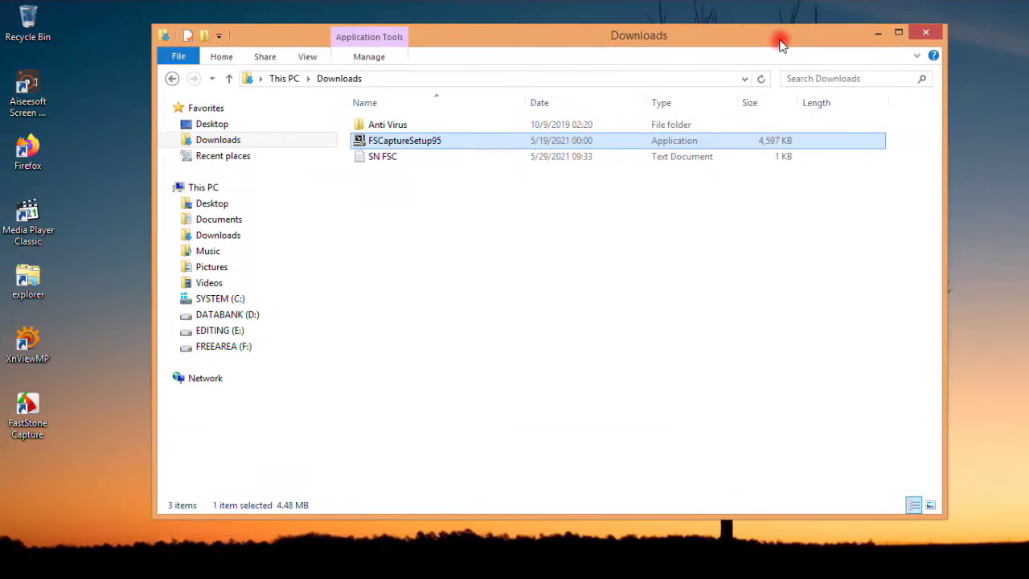
click(878, 35)
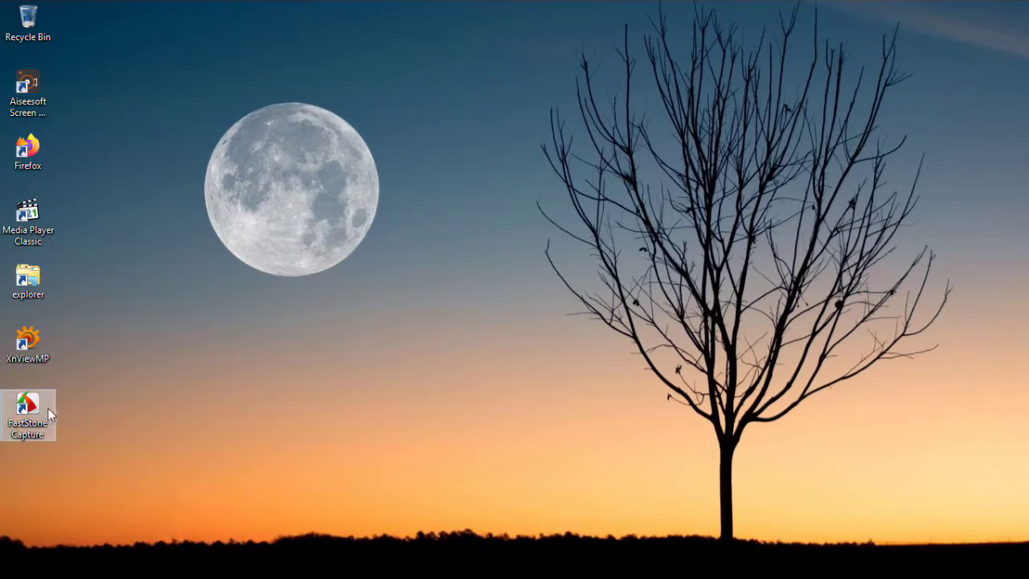
double_click(28, 408)
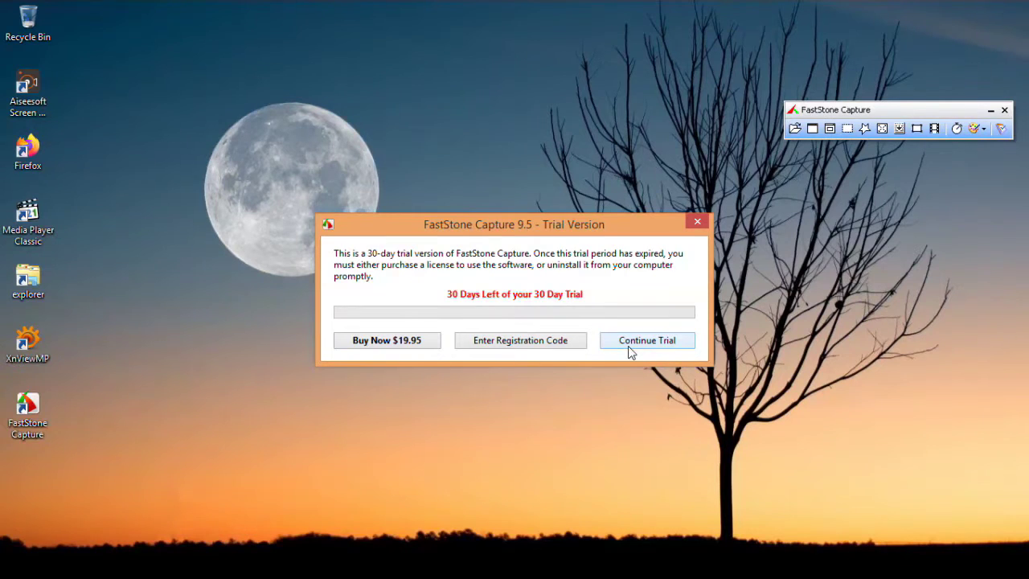
drag(523, 218, 395, 77)
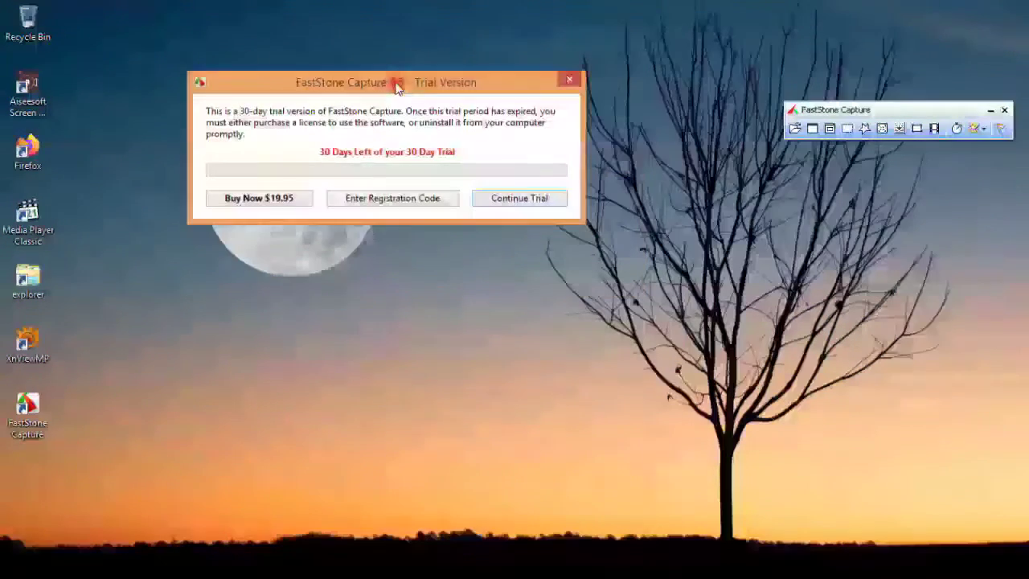
click(402, 203)
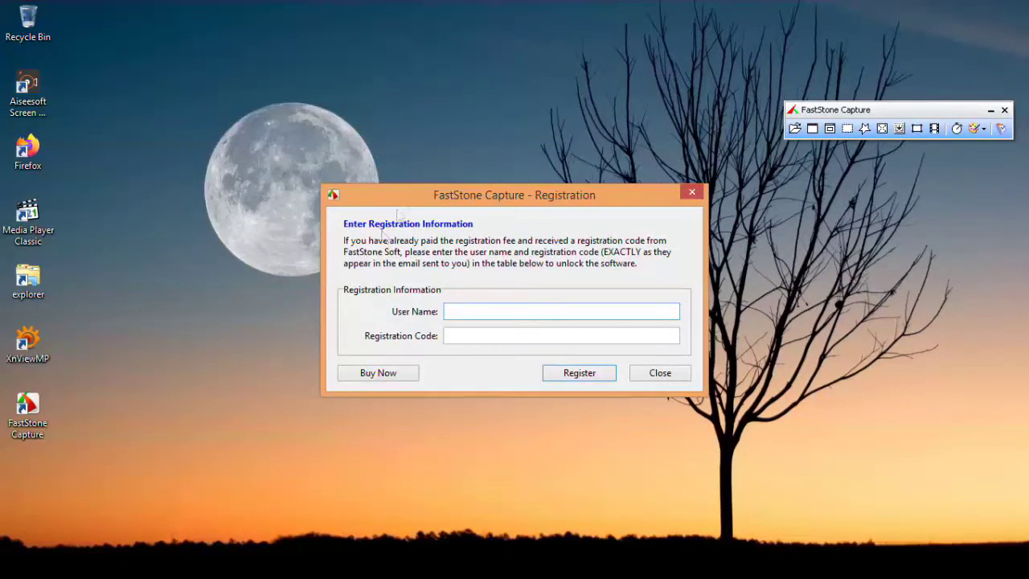
- Open the SN FSC text file from Downloads and clear the folder window away so the registration form is reachable
double_click(44, 288)
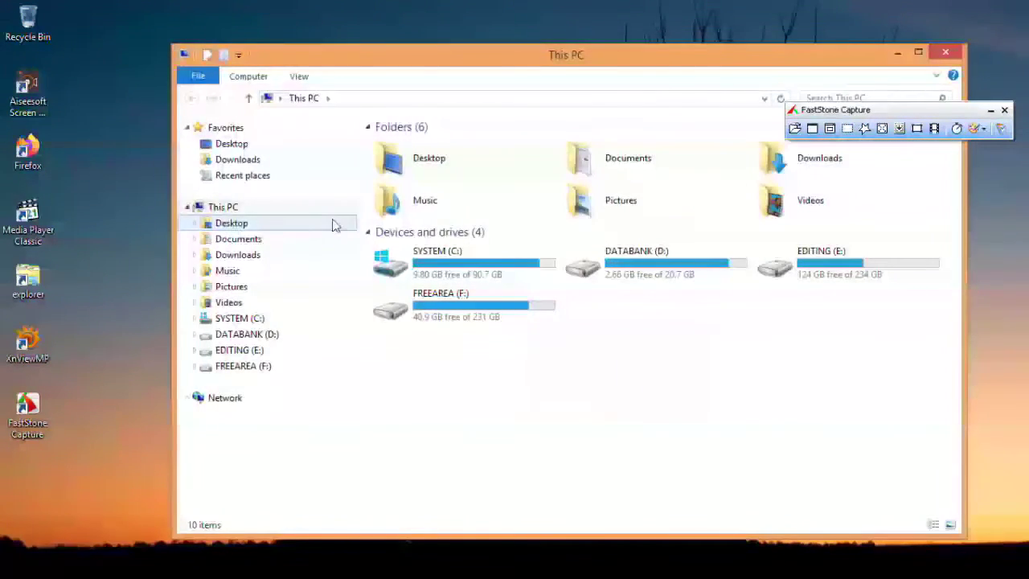
click(316, 163)
click(451, 179)
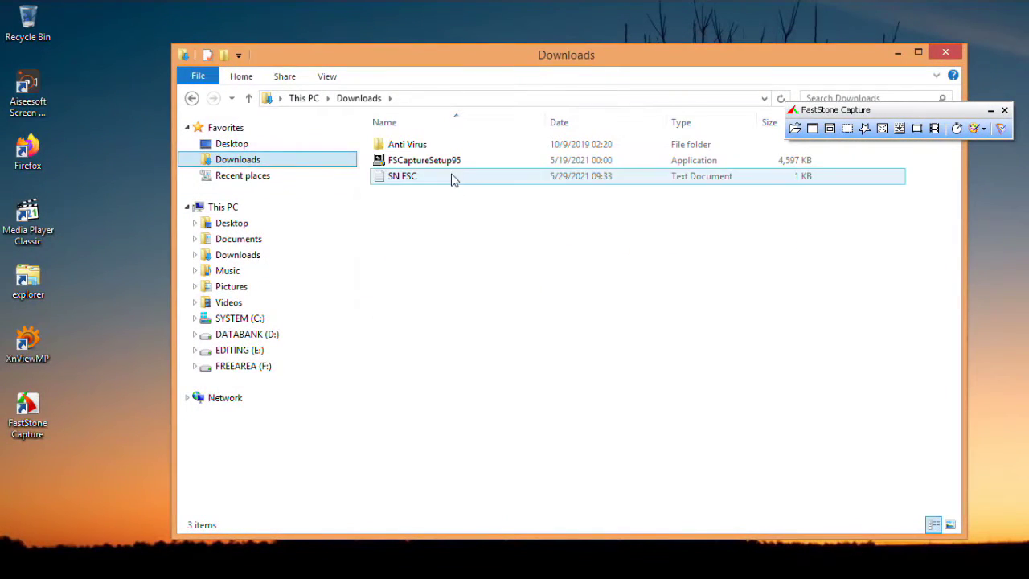
double_click(452, 178)
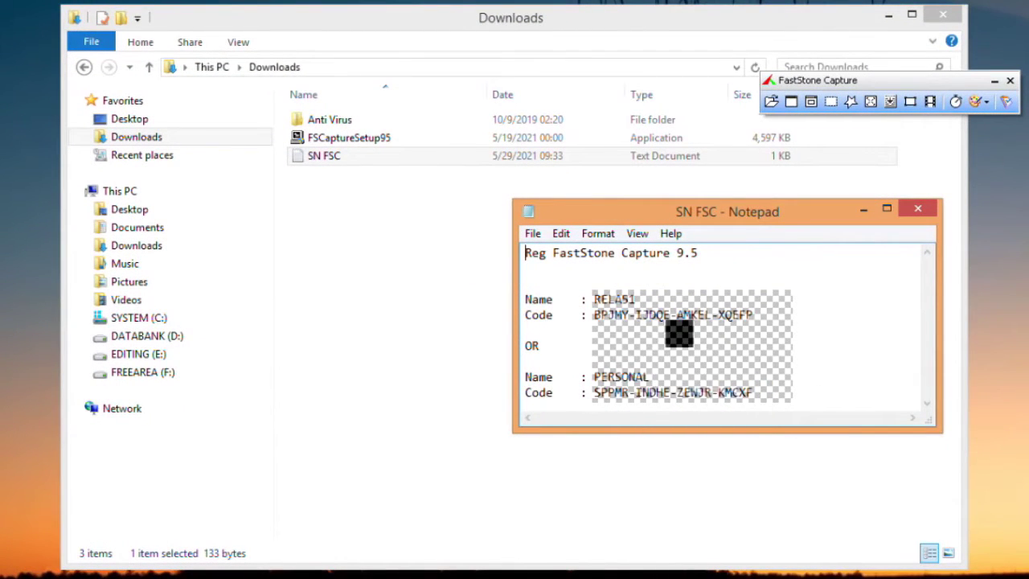
drag(762, 19, 656, 23)
click(782, 18)
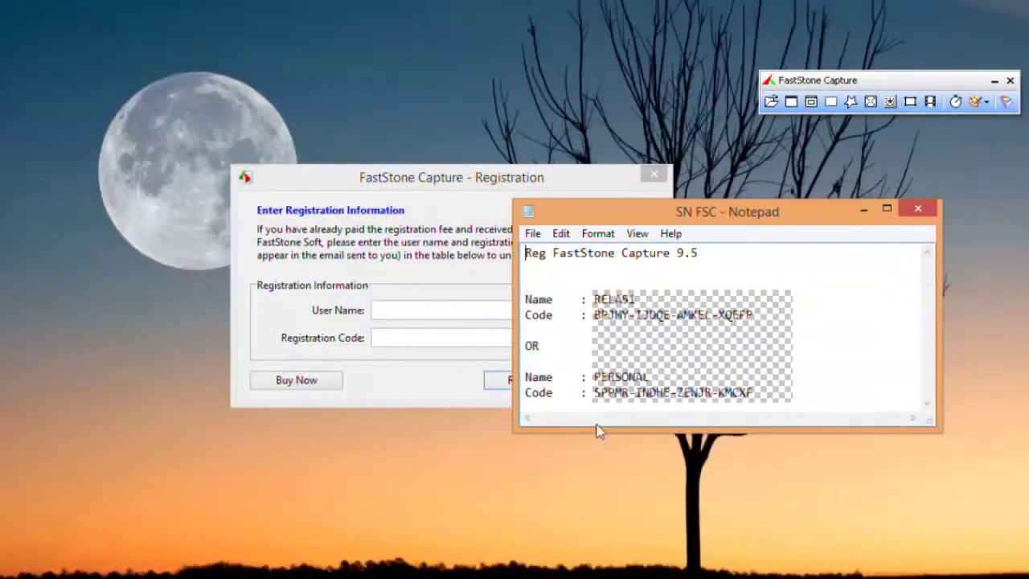
- Copy the second registration name from the SN FSC note into the User Name field of the registration form
double_click(619, 377)
right_click(632, 377)
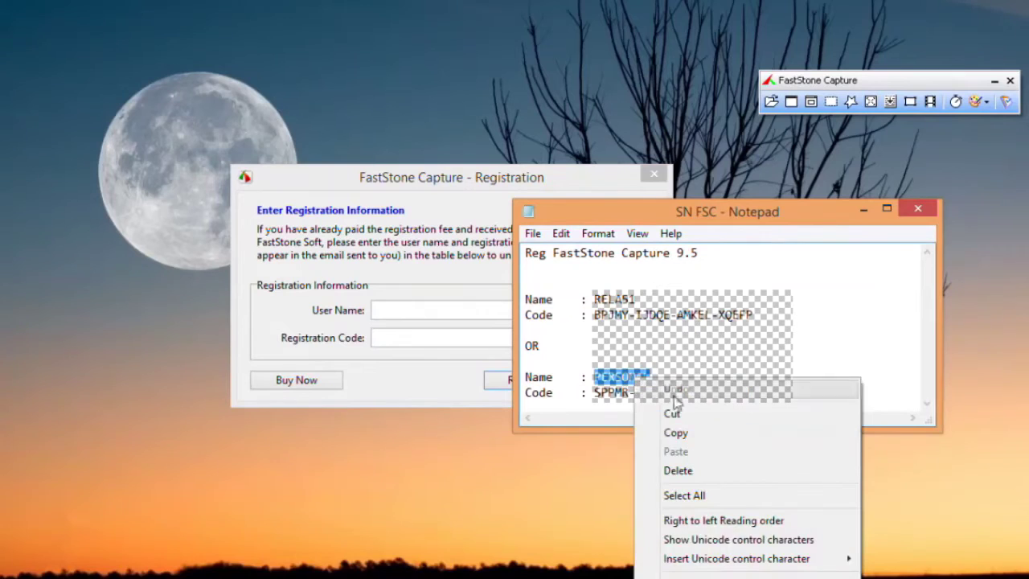
click(658, 428)
click(445, 314)
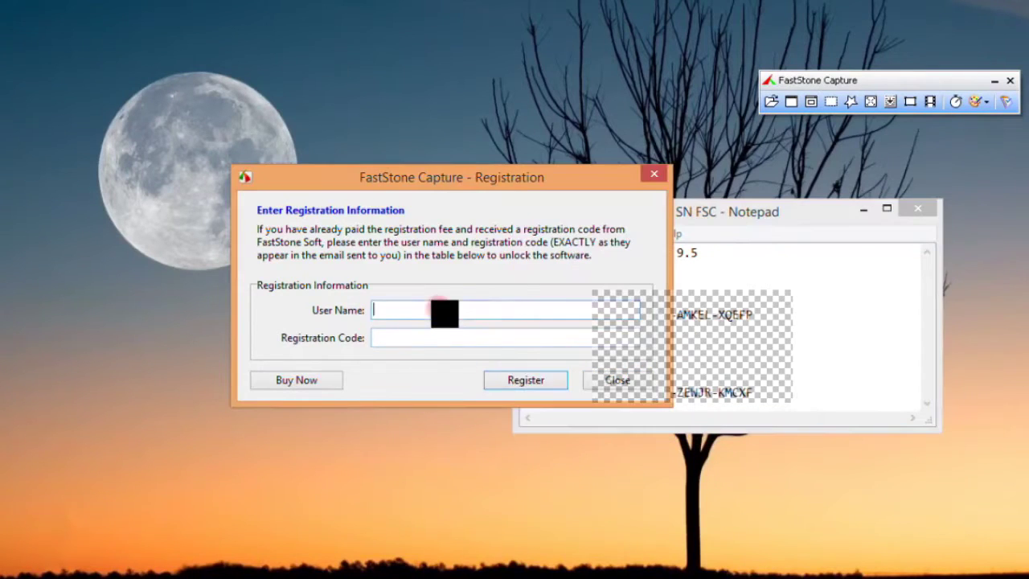
right_click(443, 315)
click(504, 382)
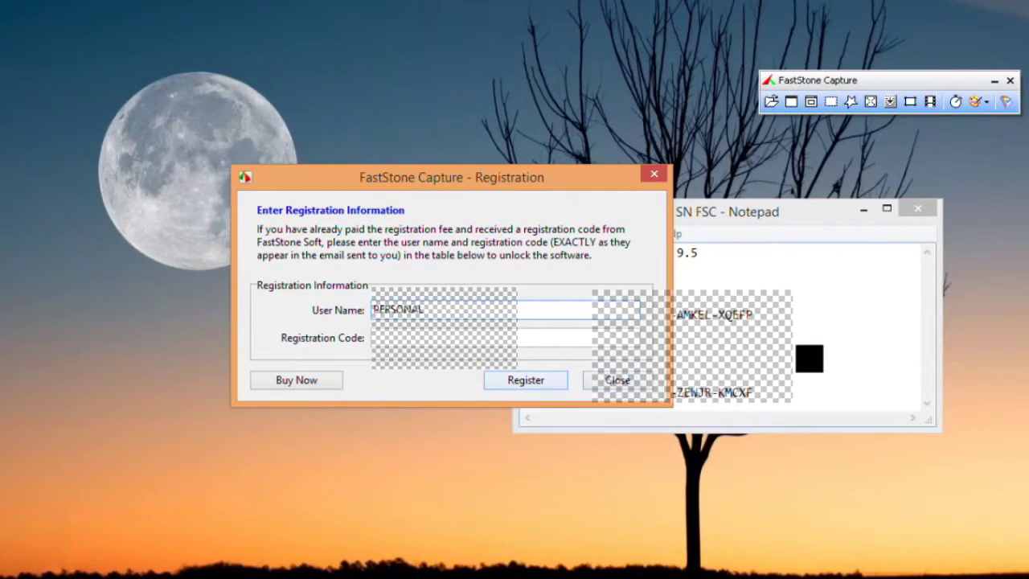
- Copy the matching registration code from the note into the Registration Code field and register the program
click(804, 211)
drag(593, 393, 765, 393)
right_click(718, 394)
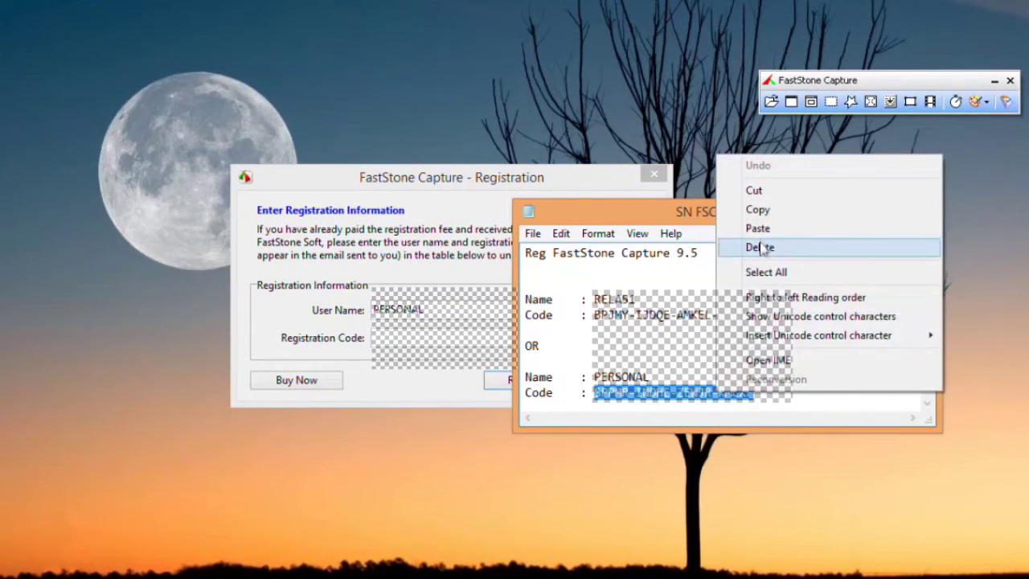
click(758, 210)
click(392, 338)
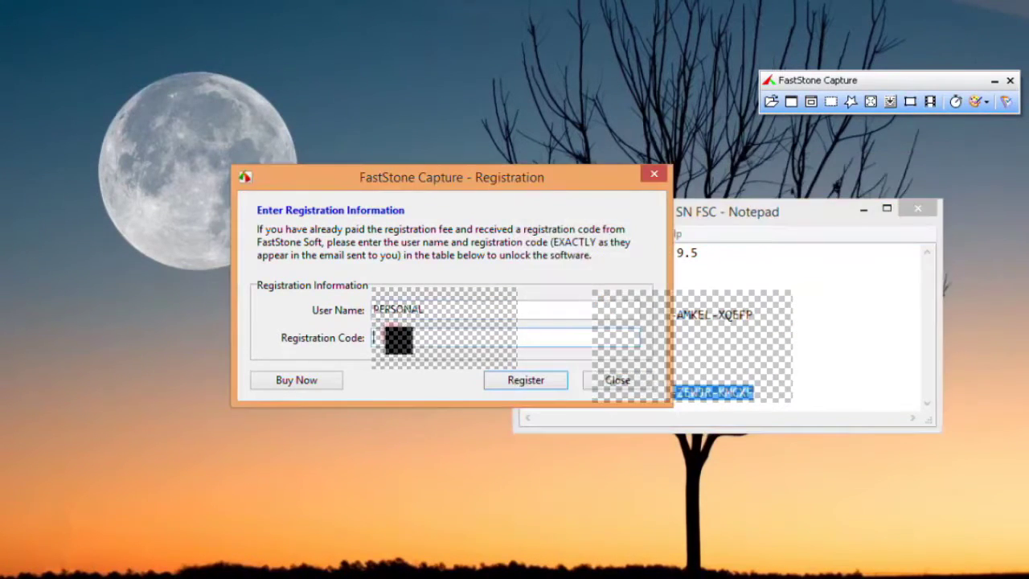
right_click(394, 337)
click(481, 413)
click(521, 384)
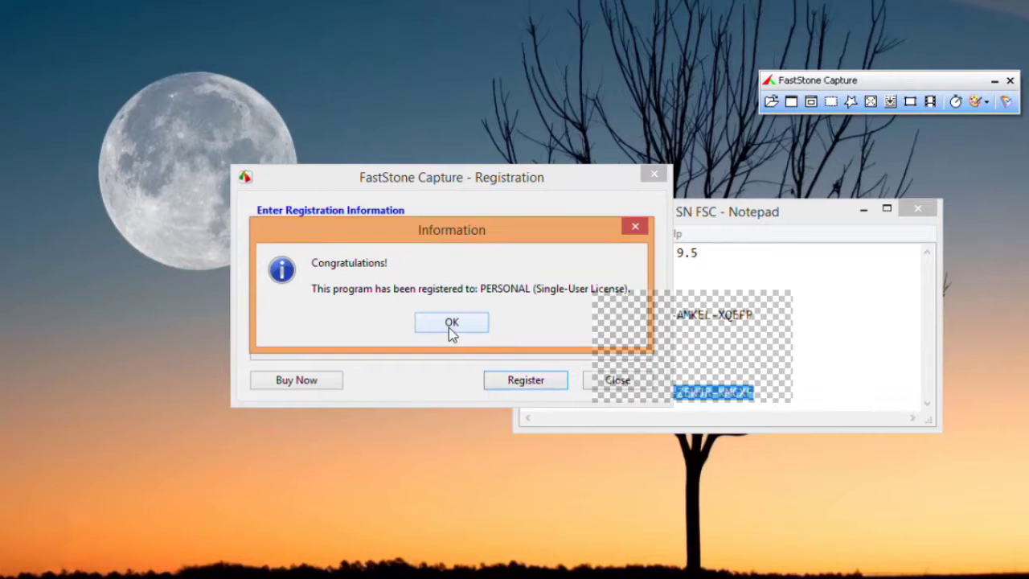
click(451, 323)
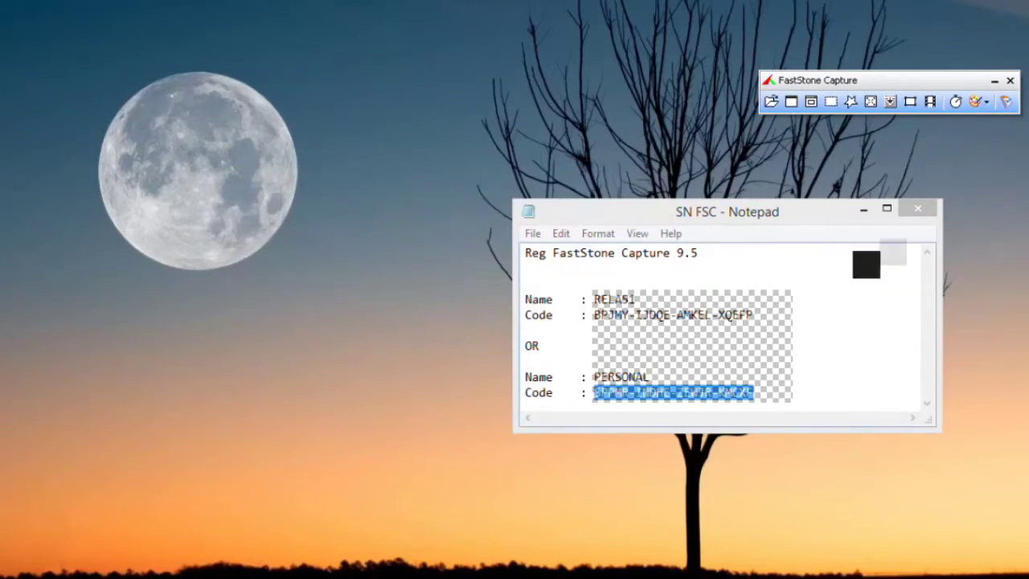
- Close the SN FSC note and restart FastStone Capture from the desktop
click(919, 209)
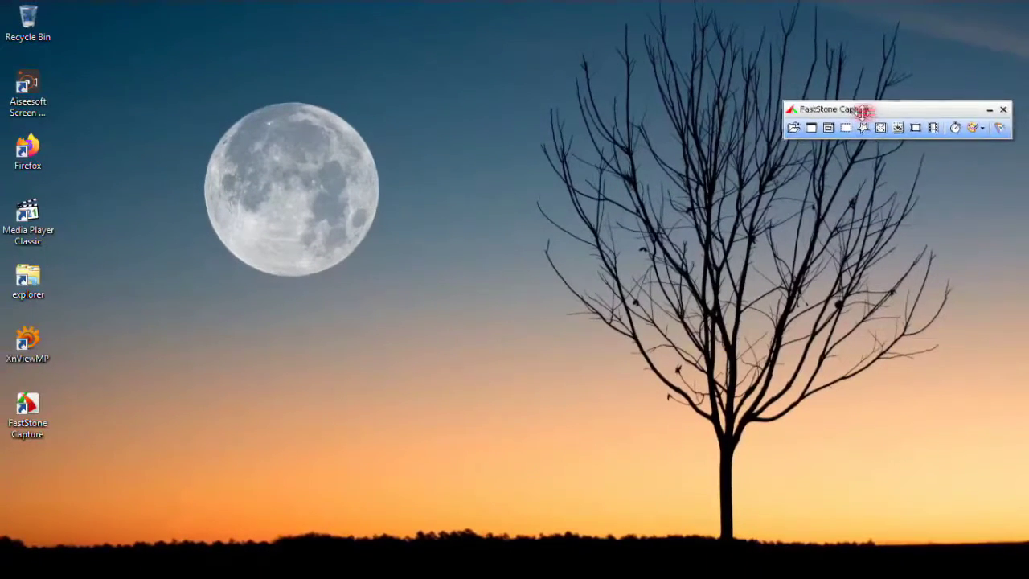
drag(851, 82, 573, 54)
click(755, 85)
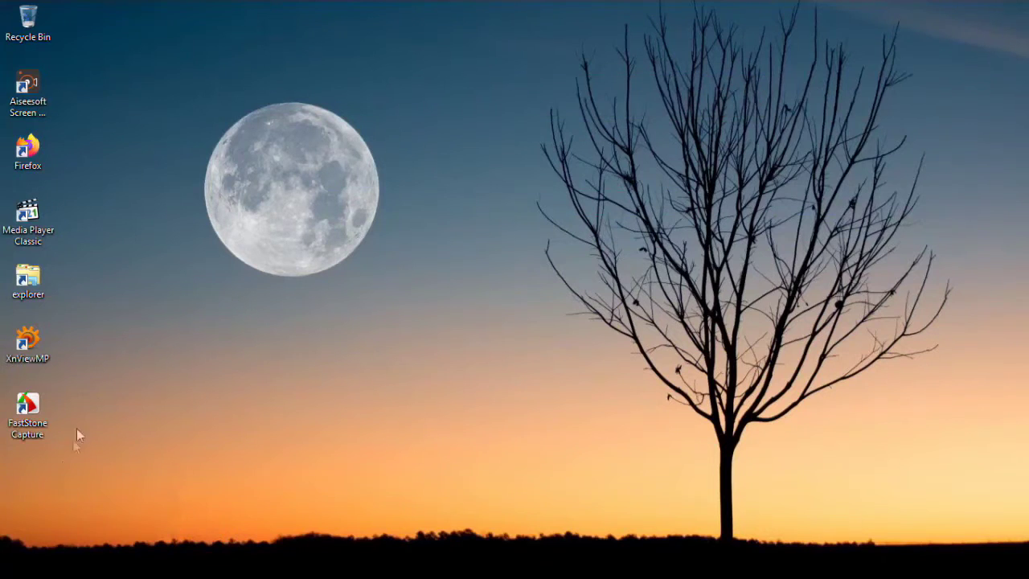
double_click(28, 418)
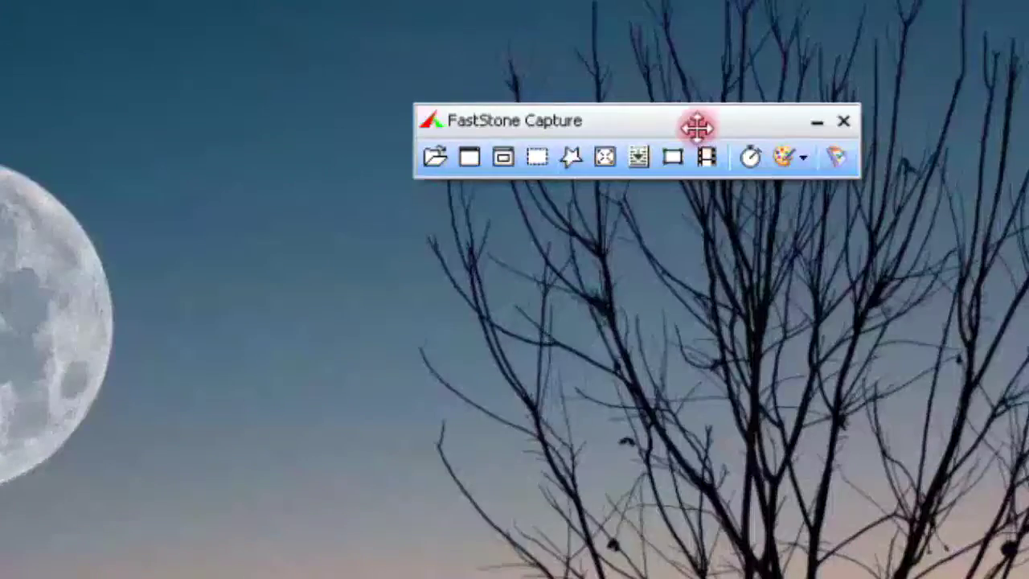
drag(680, 87, 734, 69)
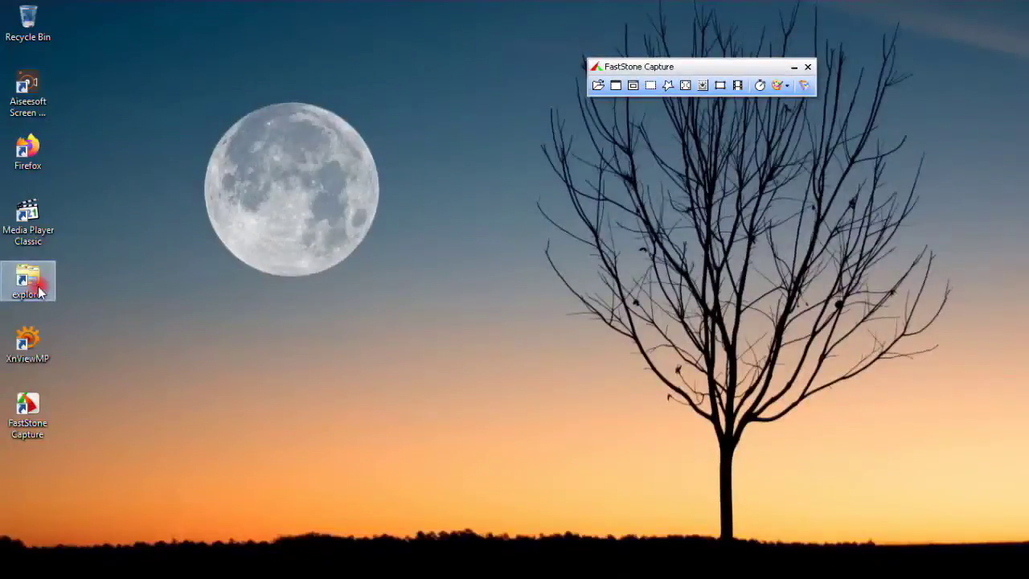
- Open the EDITING (E:) drive in a new File Explorer window
double_click(39, 291)
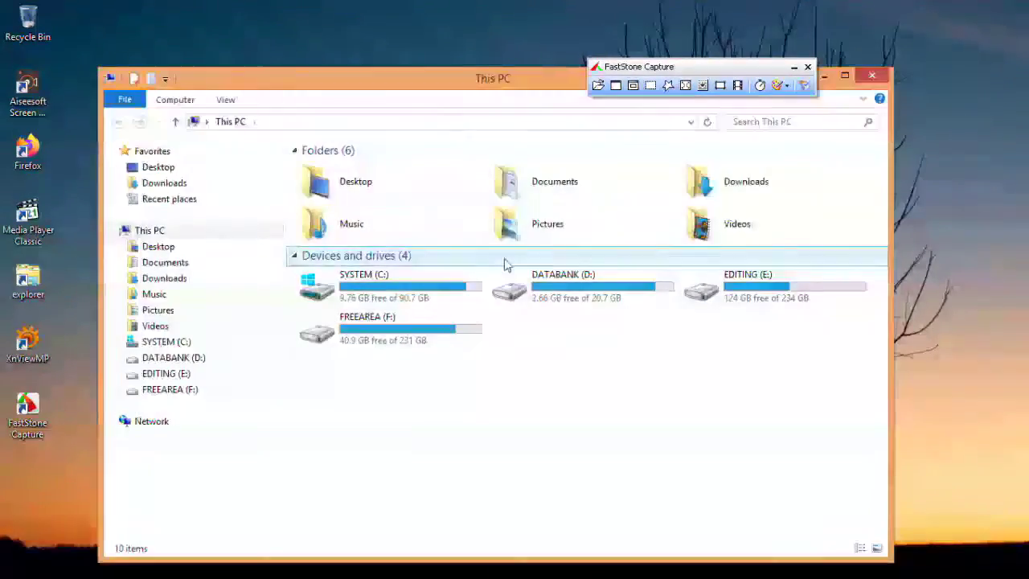
drag(448, 85, 480, 37)
click(360, 283)
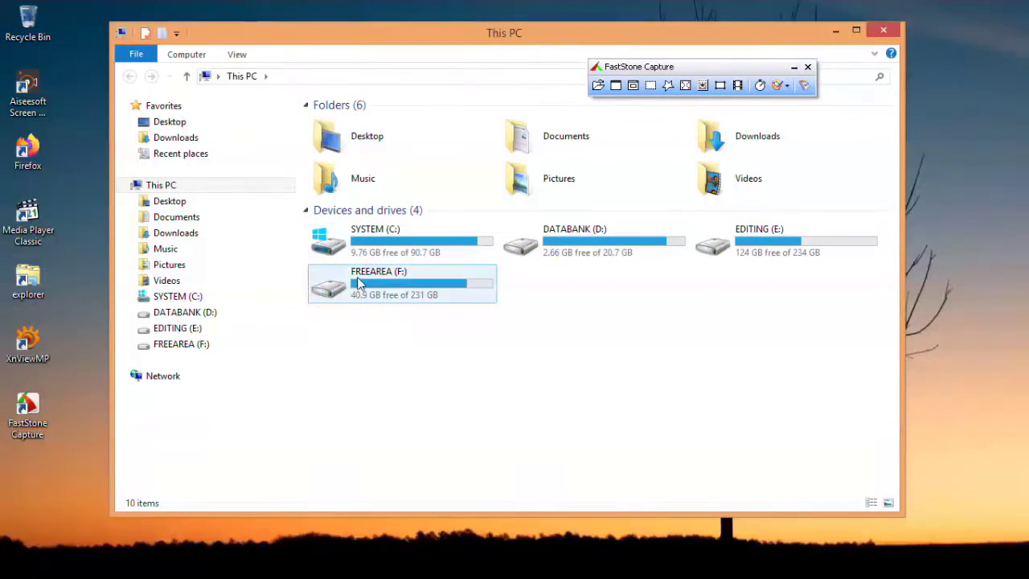
click(235, 322)
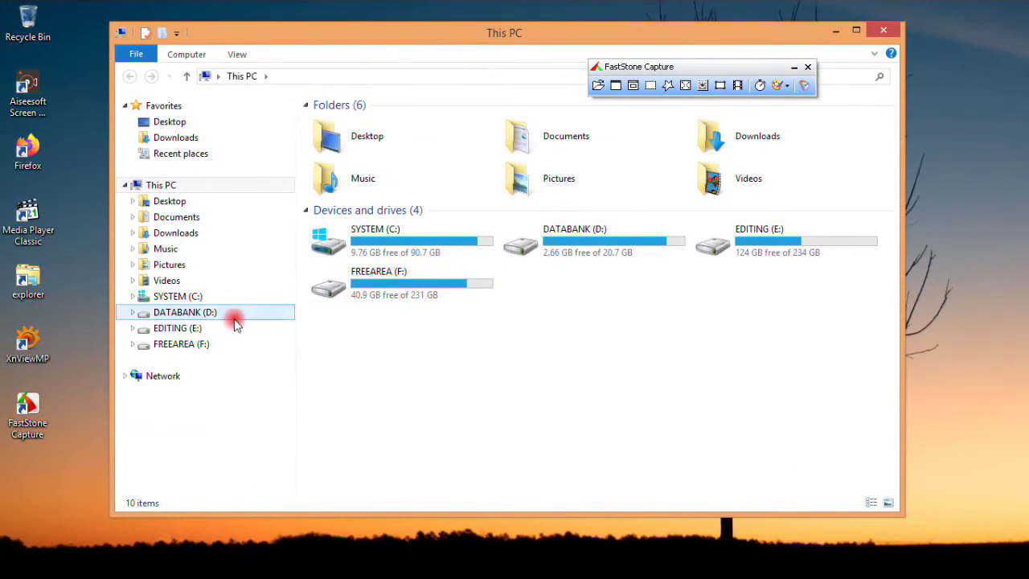
click(236, 333)
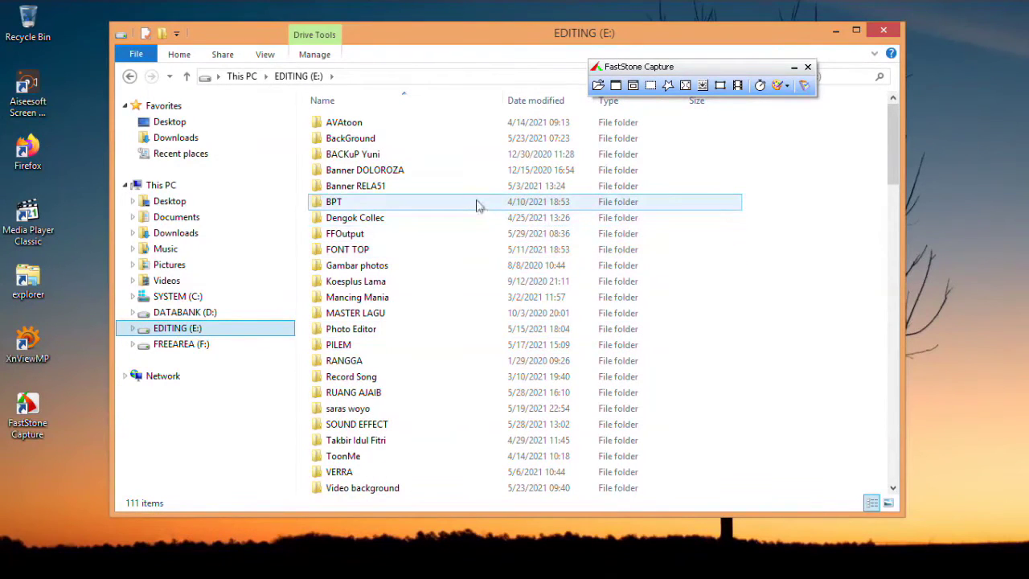
- Narrow the EDITING (E:) window and reposition it and the FastStone Capture toolbar so both are easy to reach
drag(905, 167, 750, 167)
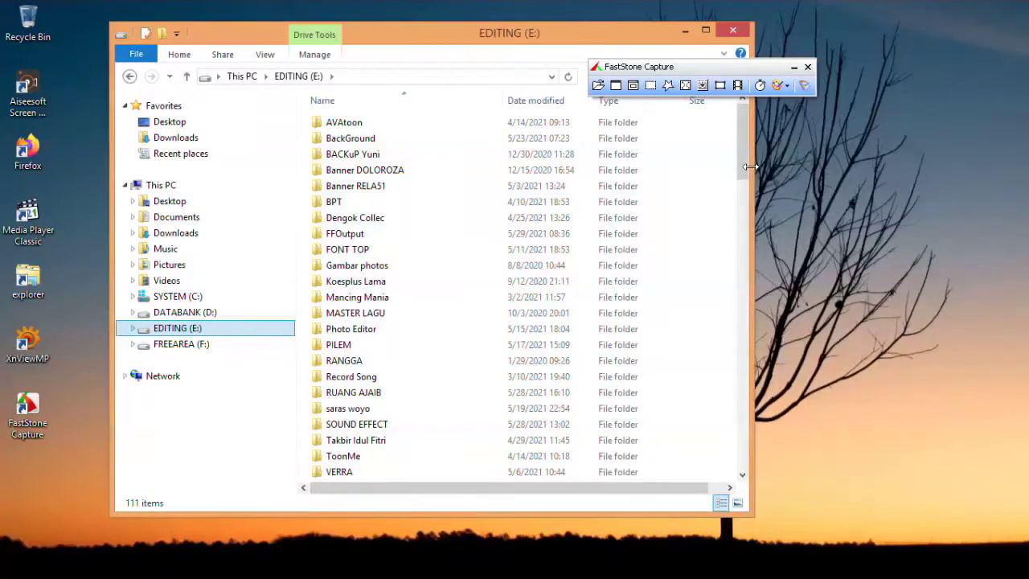
drag(573, 45, 607, 48)
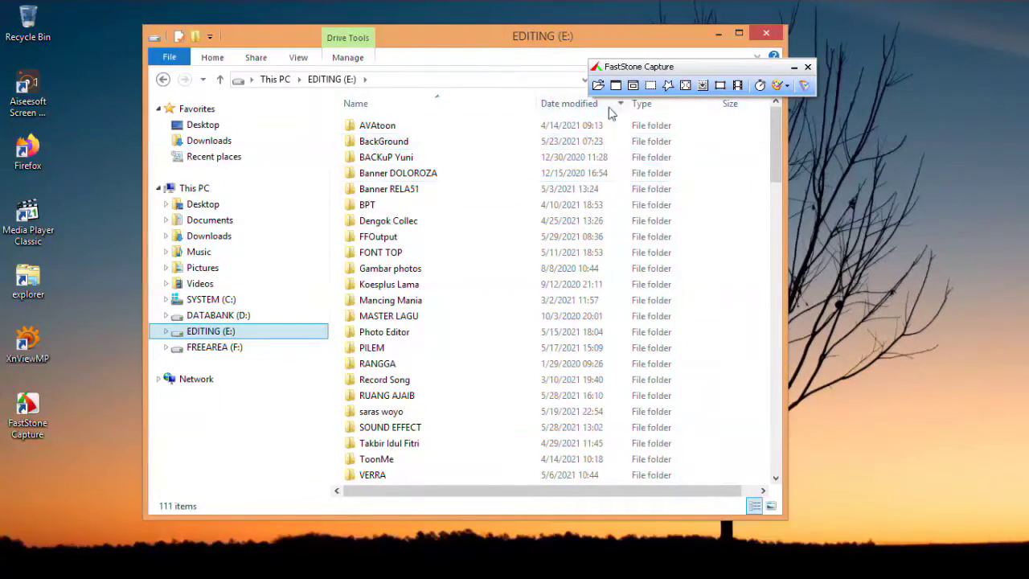
drag(701, 67, 732, 81)
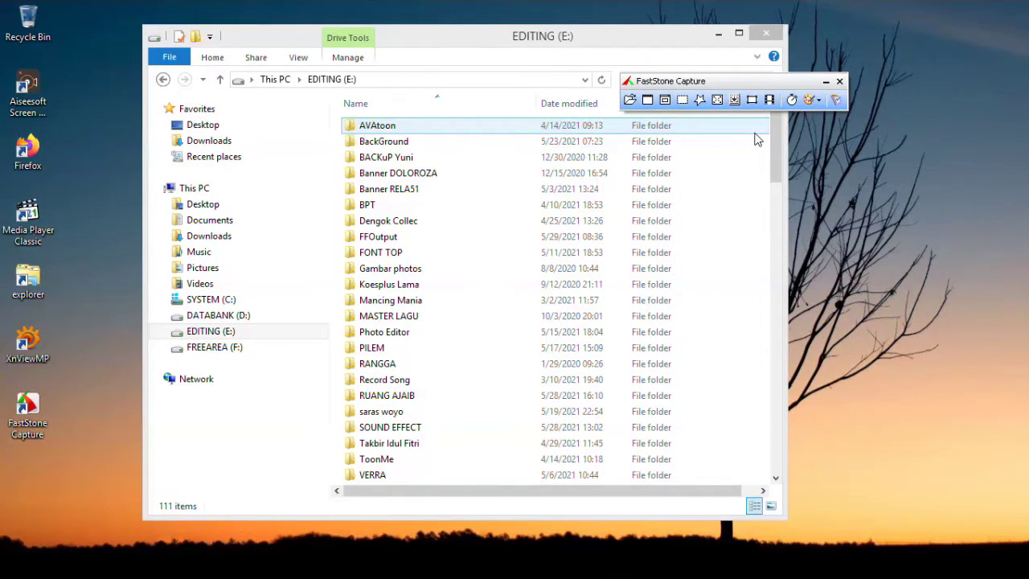
- Reposition the FastStone Capture toolbar, activate the DATABANK (D:) window and capture it with Capture Active Window
drag(739, 82, 792, 81)
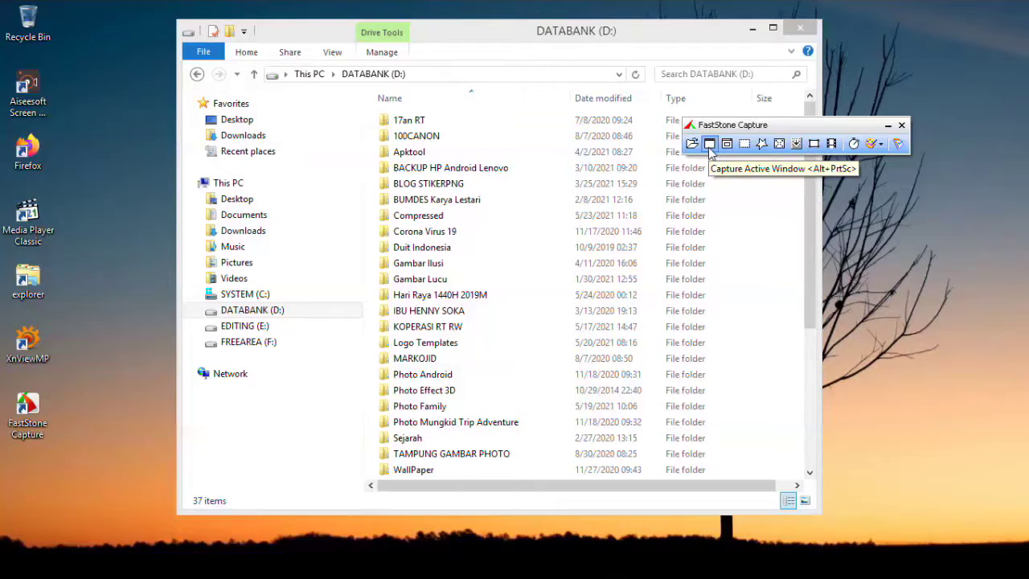
click(466, 35)
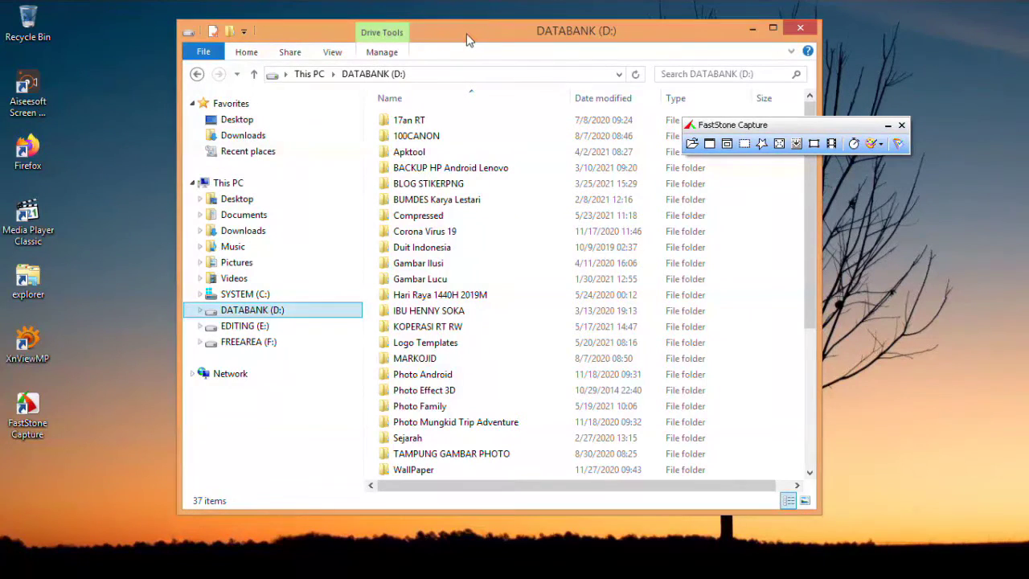
click(709, 143)
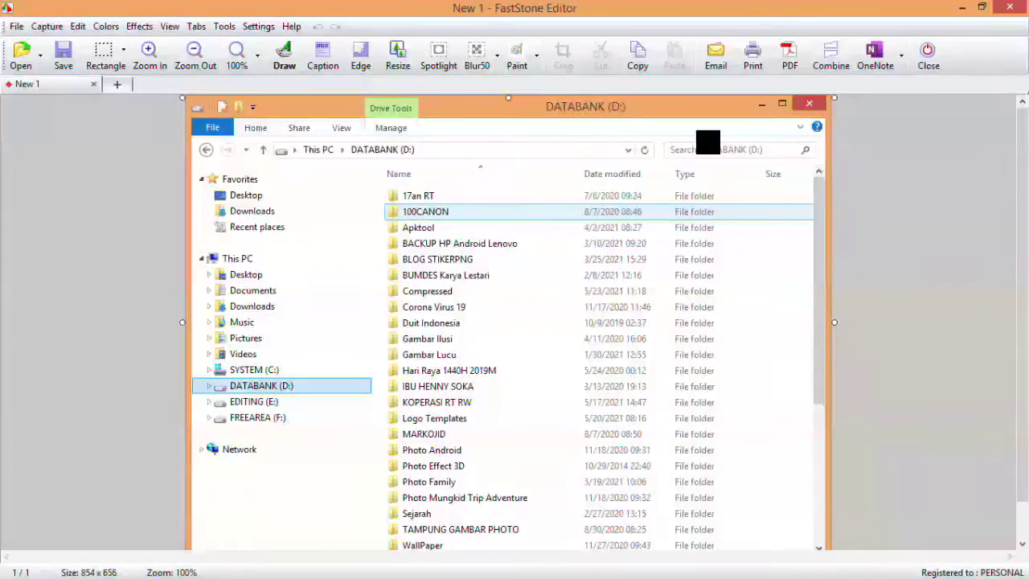
- Save the active-window capture in the Documents folder, choosing JPEG Format (*.jpg) and keeping the suggested file name
click(64, 60)
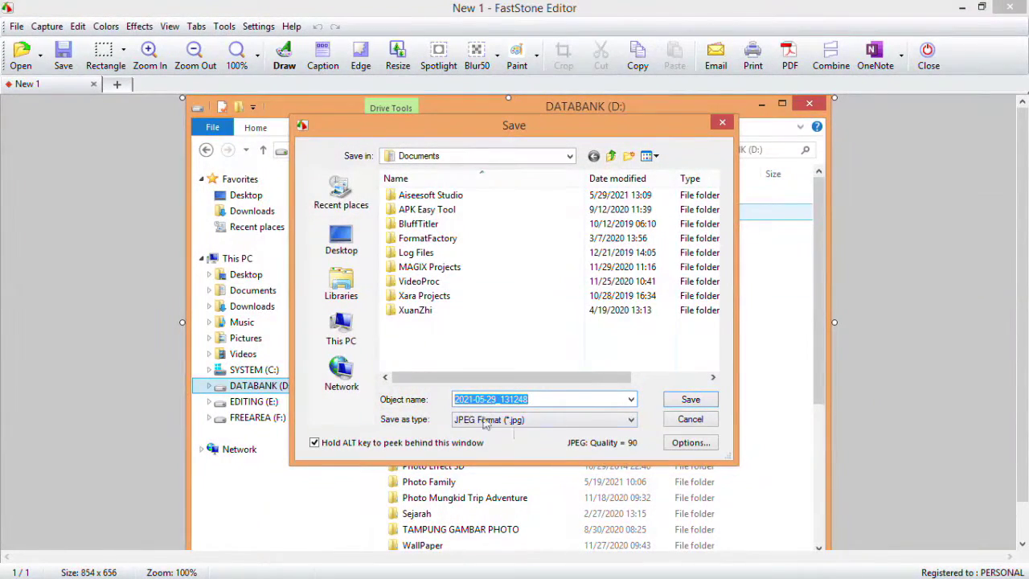
click(631, 420)
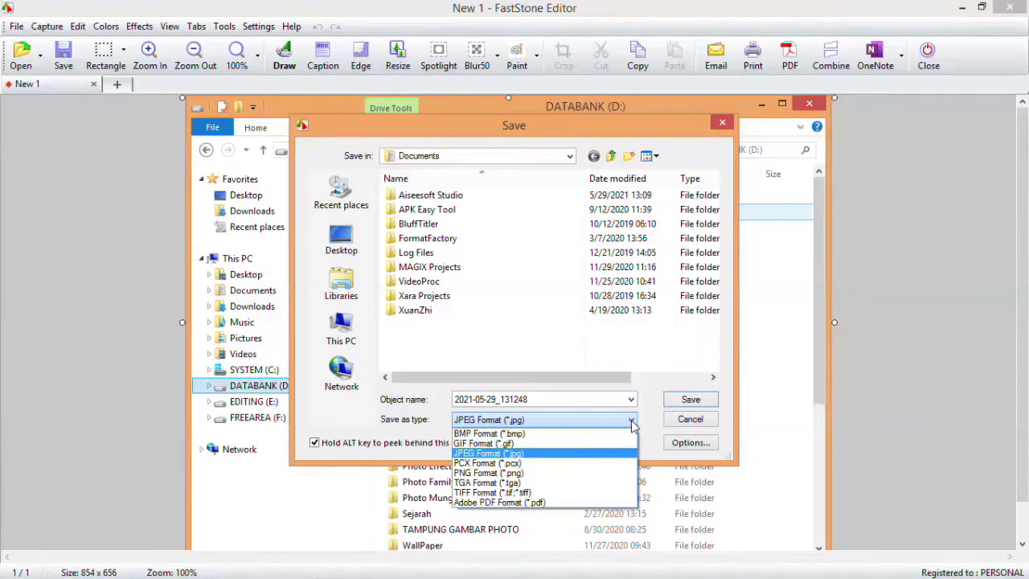
click(601, 457)
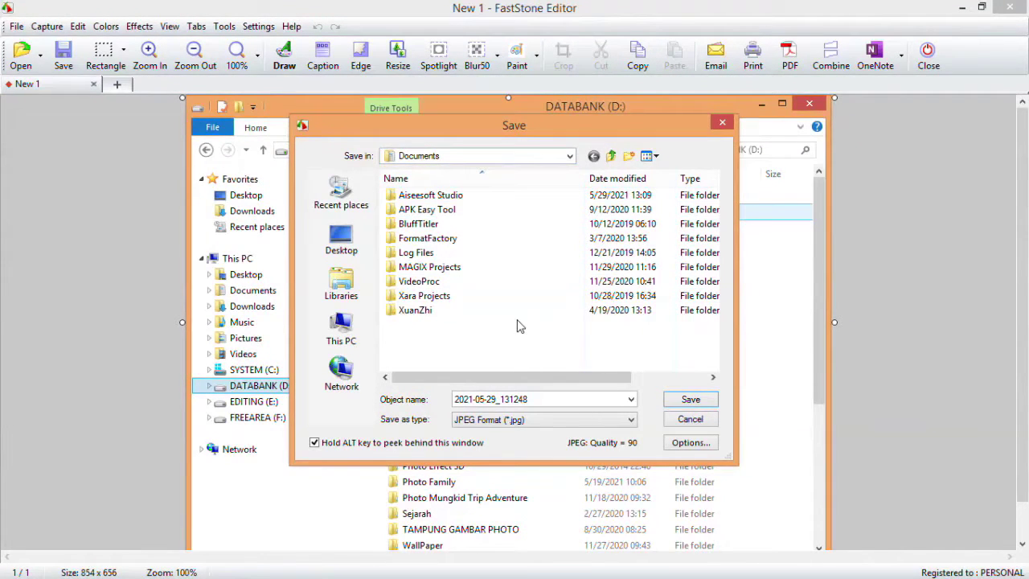
click(691, 399)
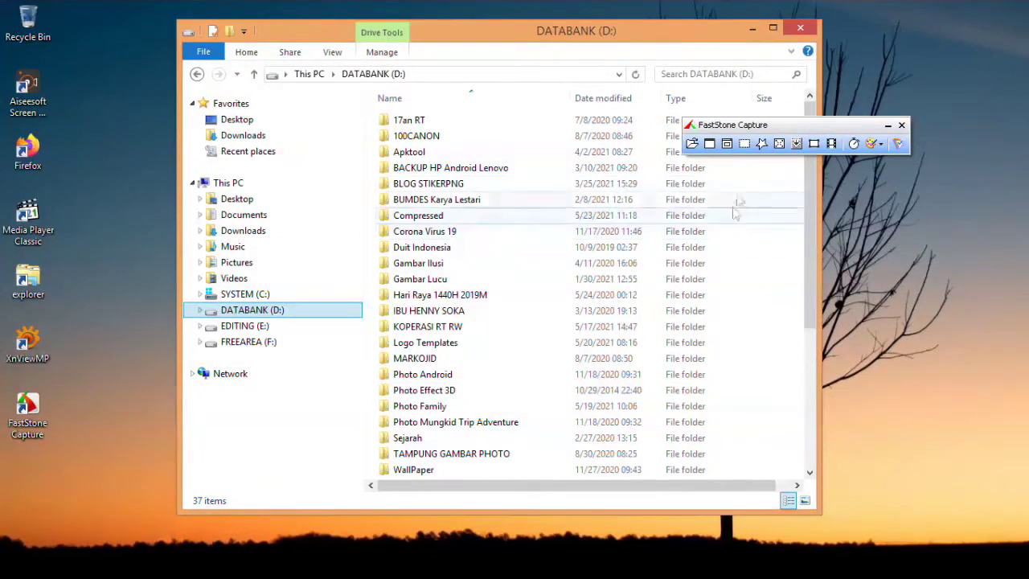
- Capture only the file list pane of the DATABANK (D:) window as a window object and save it as a JPEG in Documents
click(728, 145)
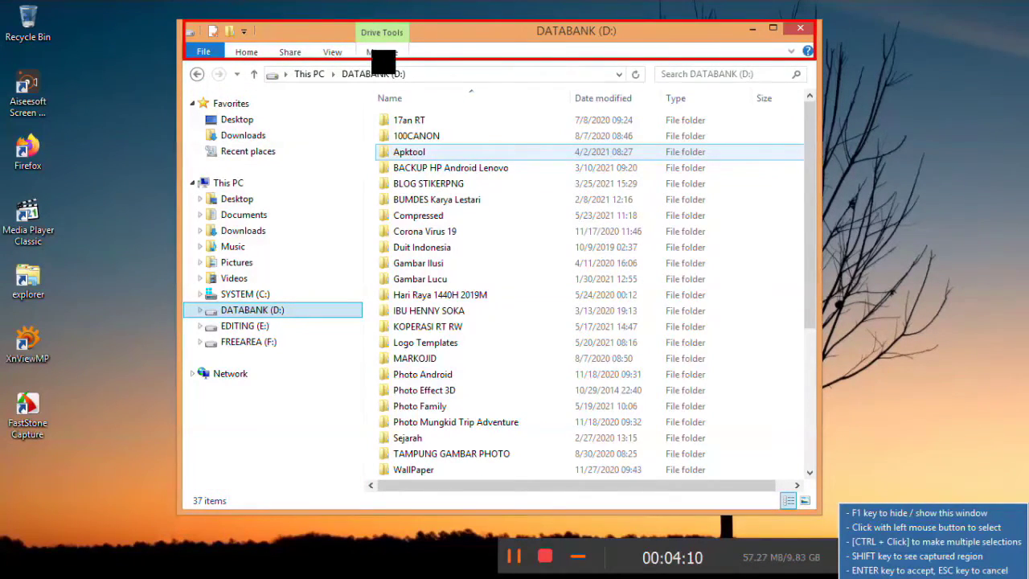
click(555, 237)
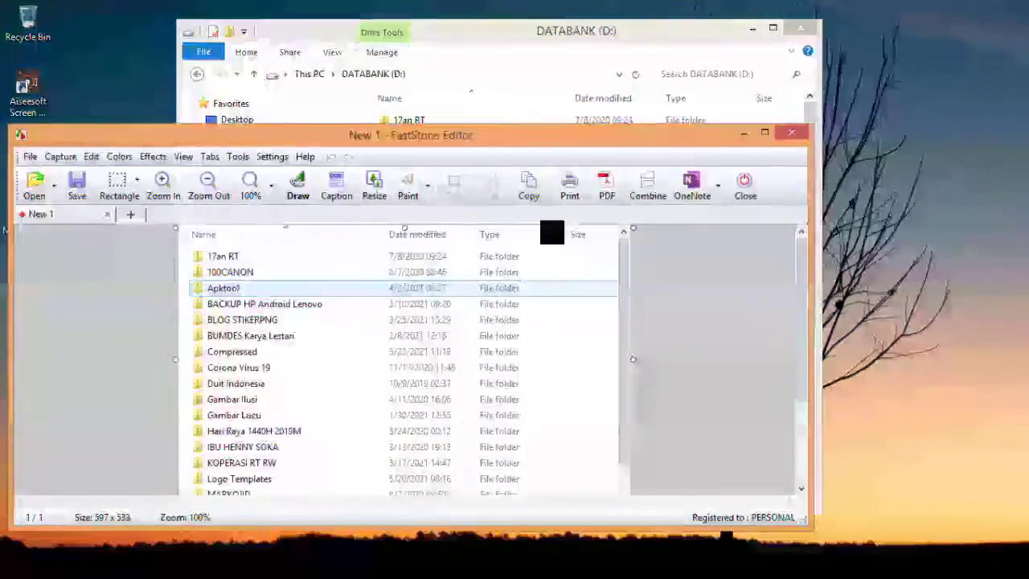
drag(547, 142, 618, 56)
drag(594, 443, 584, 491)
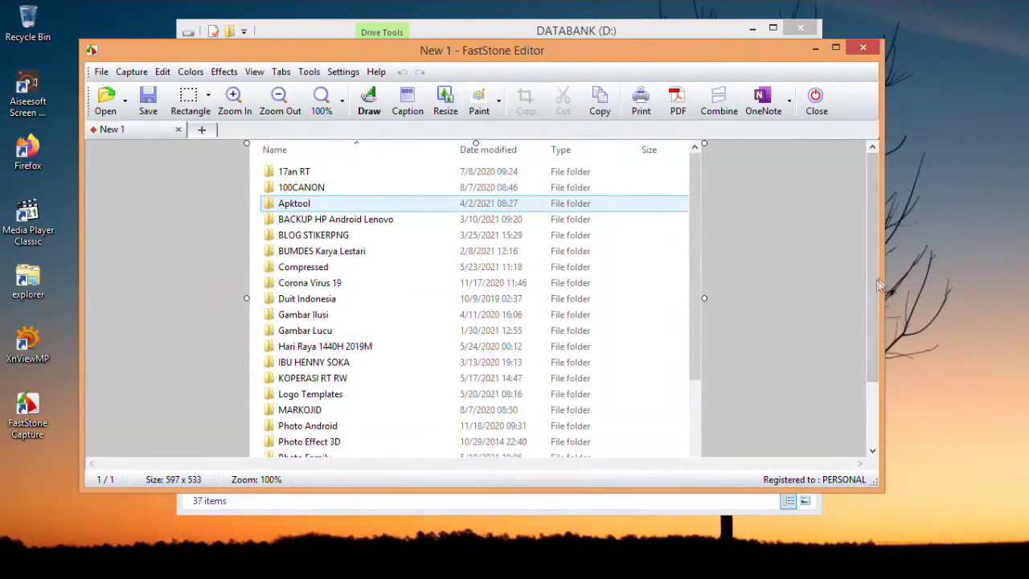
scroll(870, 321, down, 2)
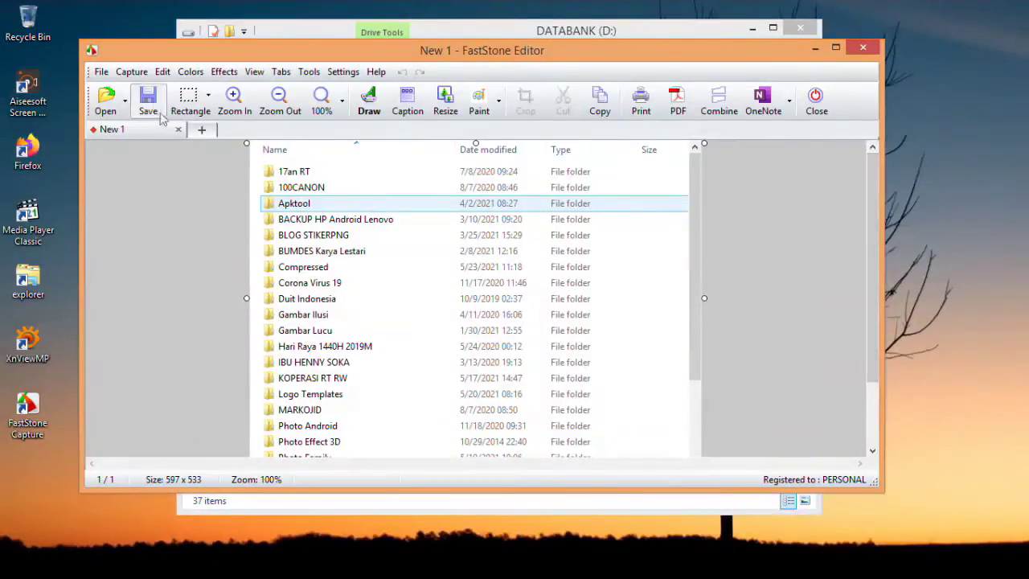
click(148, 101)
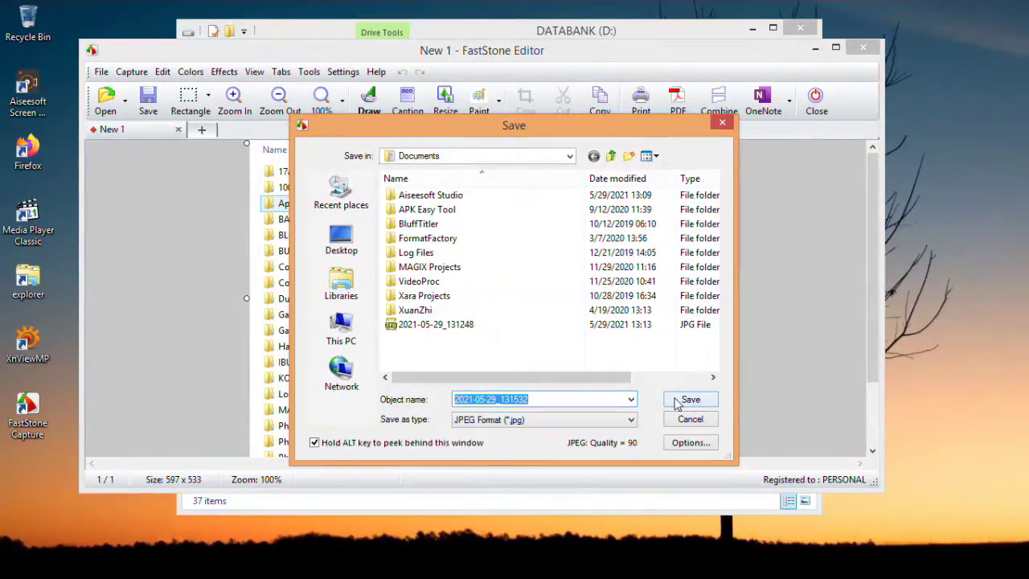
click(690, 399)
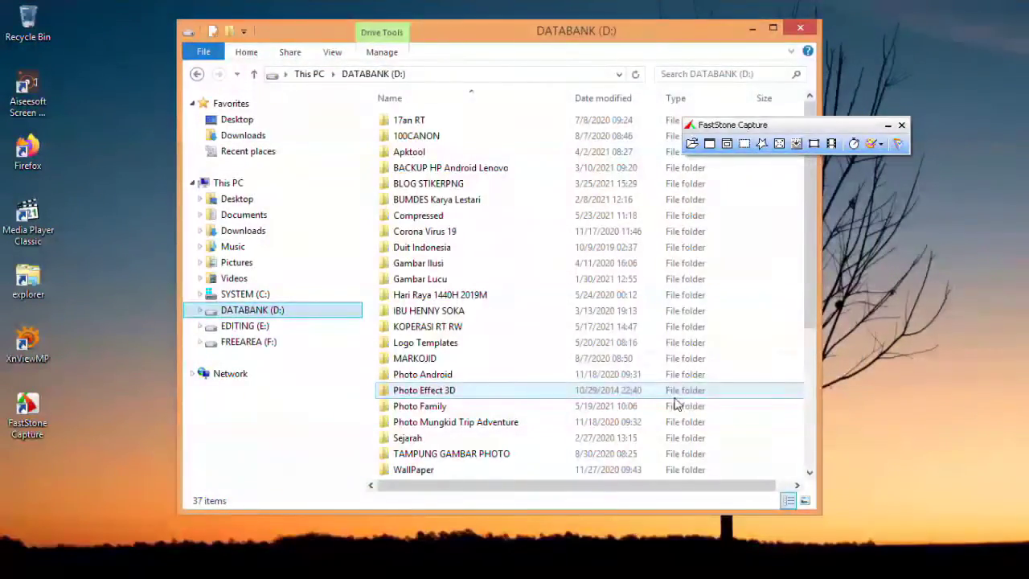
- Capture a rectangular region of about 1011 x 514 pixels across the DATABANK (D:) window and desktop, and save the image
click(745, 146)
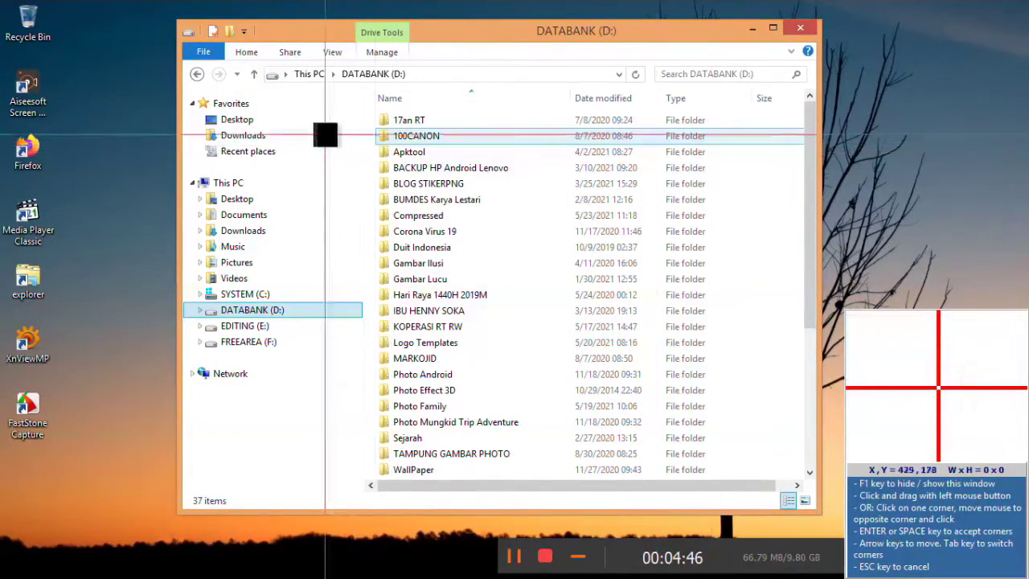
drag(113, 100, 879, 487)
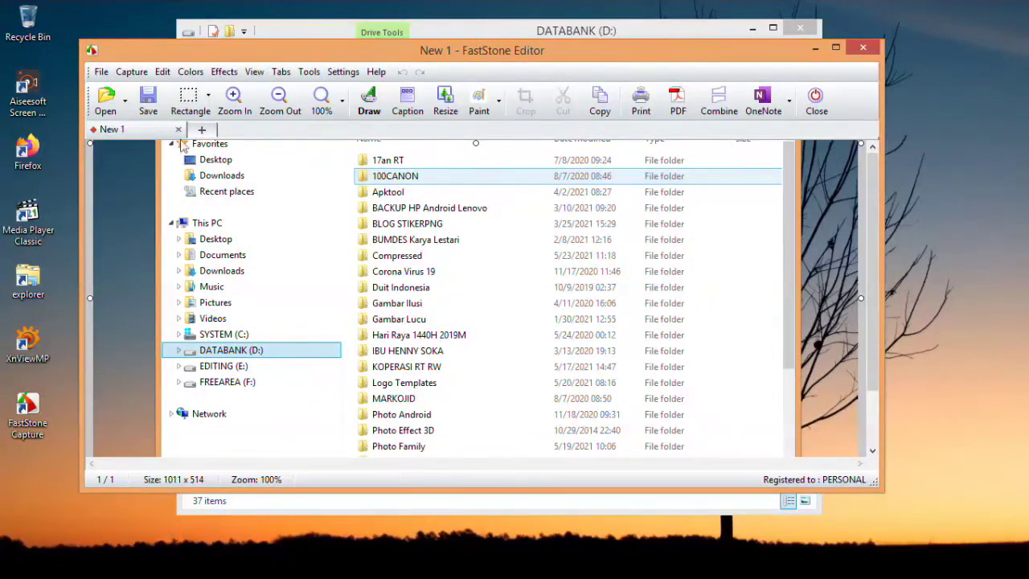
click(148, 101)
click(689, 399)
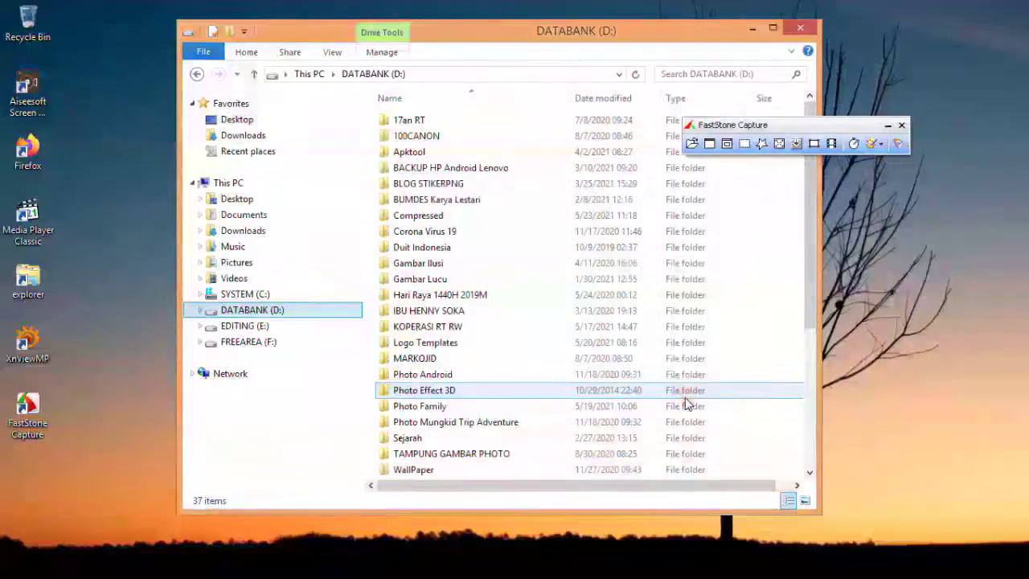
- Capture an irregular freehand region about 1128 x 445 pixels across the DATABANK (D:) window and desktop, and save the image
click(762, 145)
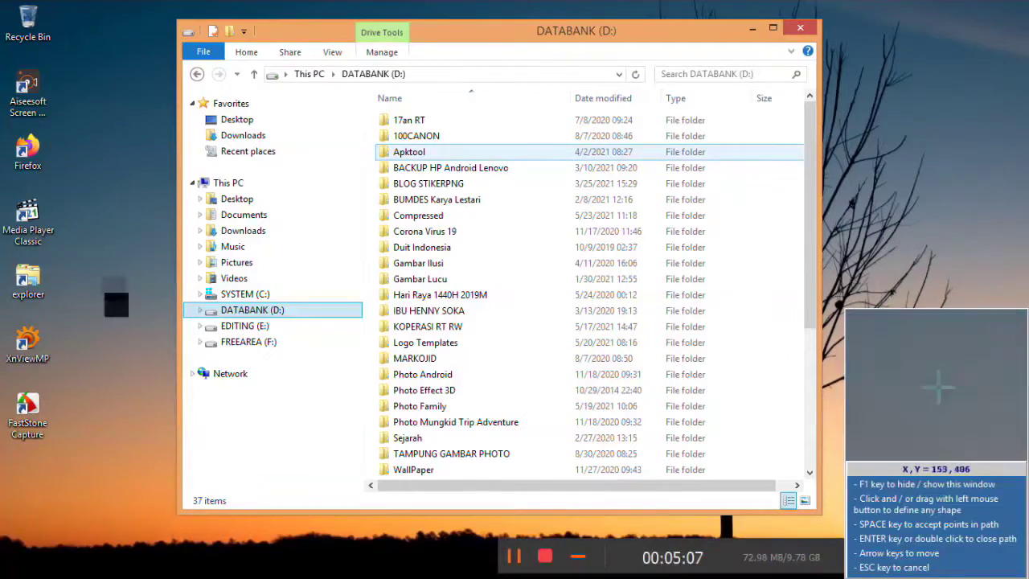
mouse_move(128, 398)
mouse_down()
mouse_move(100, 335)
mouse_move(147, 241)
mouse_move(120, 153)
mouse_move(209, 120)
mouse_move(508, 101)
mouse_move(688, 128)
mouse_move(825, 113)
mouse_move(935, 161)
mouse_move(948, 182)
mouse_move(914, 262)
mouse_move(719, 299)
mouse_move(370, 237)
mouse_move(279, 290)
mouse_move(142, 426)
mouse_move(124, 428)
mouse_move(122, 394)
mouse_move(141, 350)
mouse_move(119, 388)
mouse_up()
double_click(119, 388)
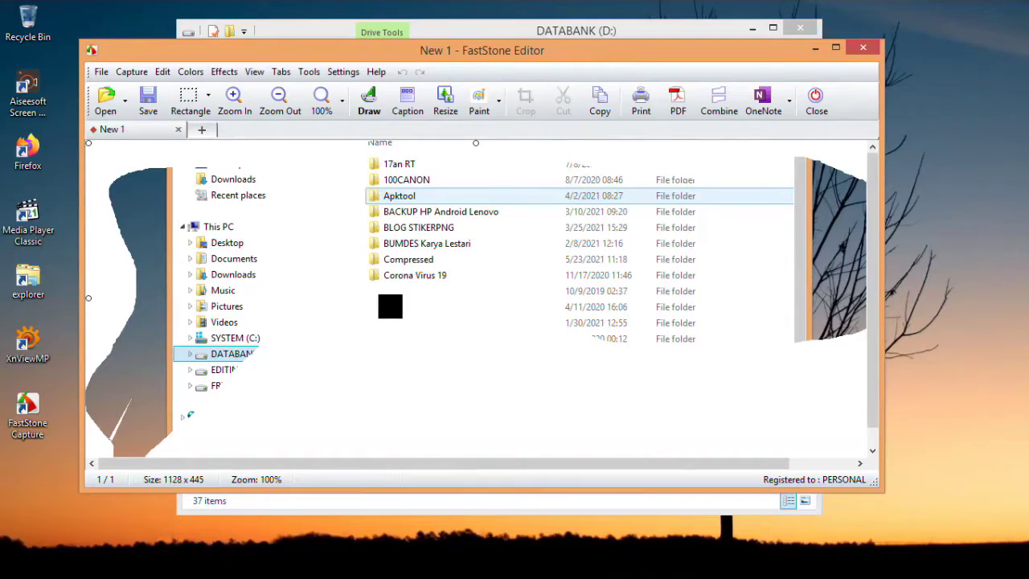
click(148, 100)
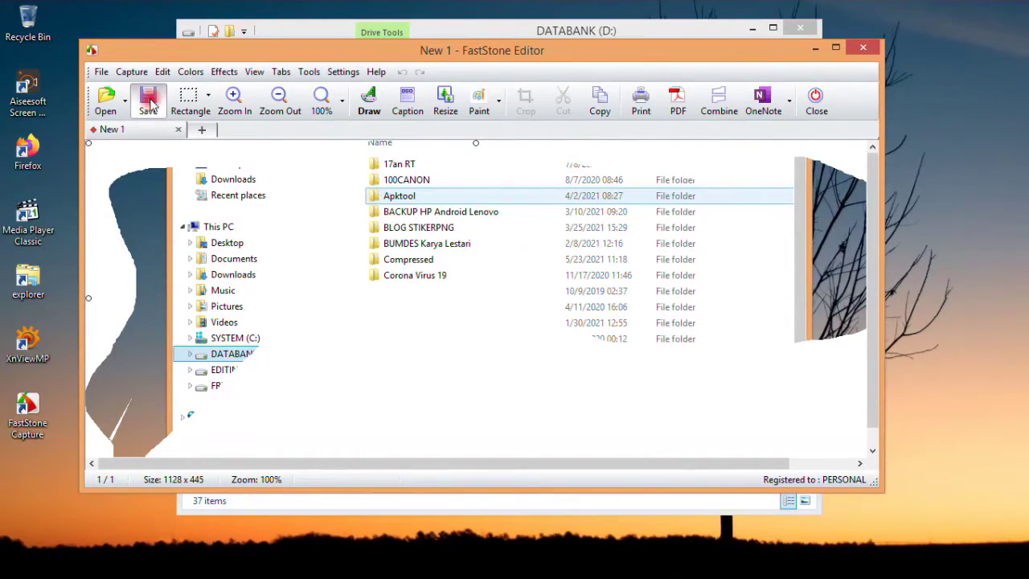
click(690, 399)
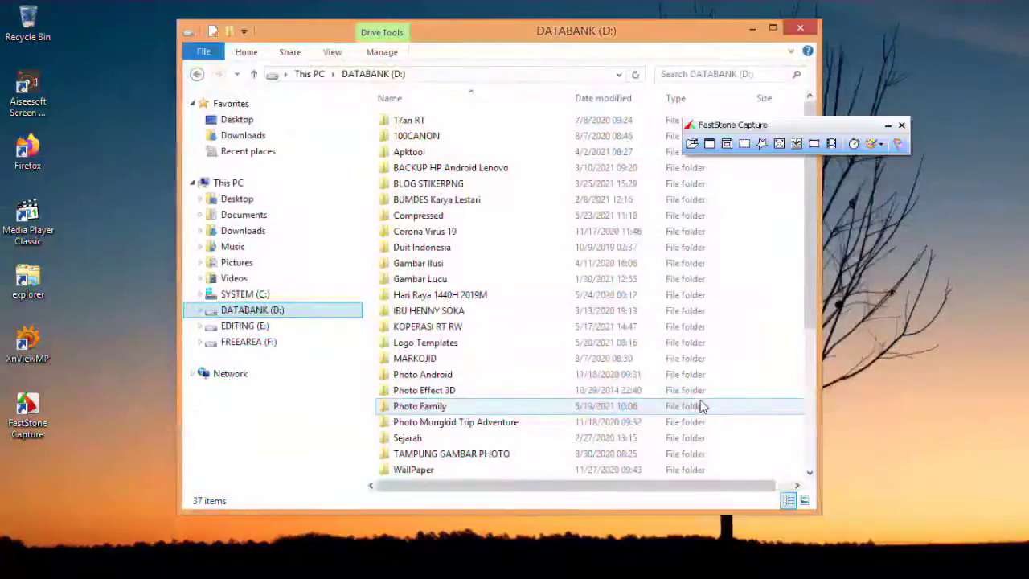
- Capture the full screen, look over the whole image in the editor, and save it as a JPEG in Documents
click(779, 144)
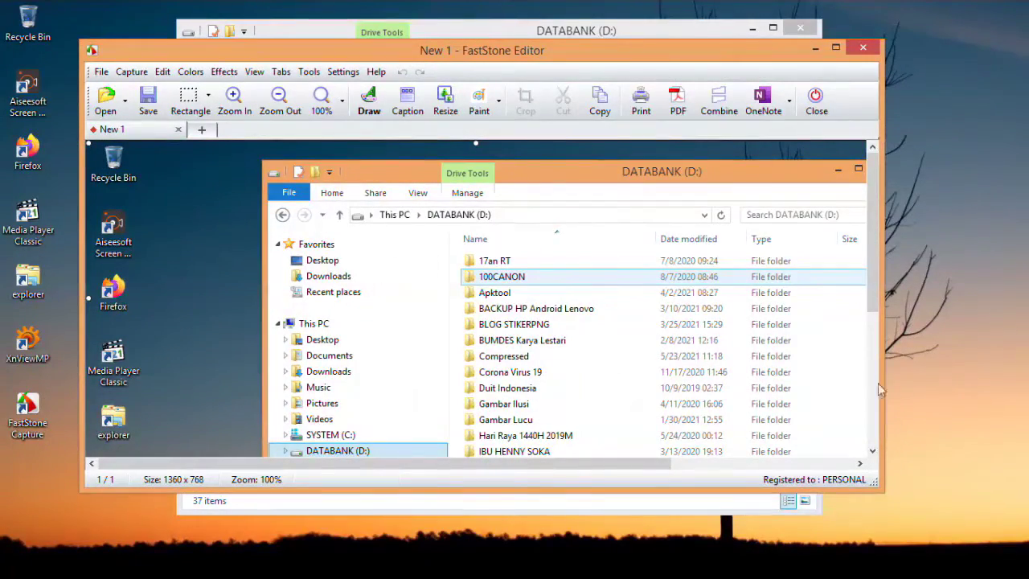
scroll(878, 255, down, 5)
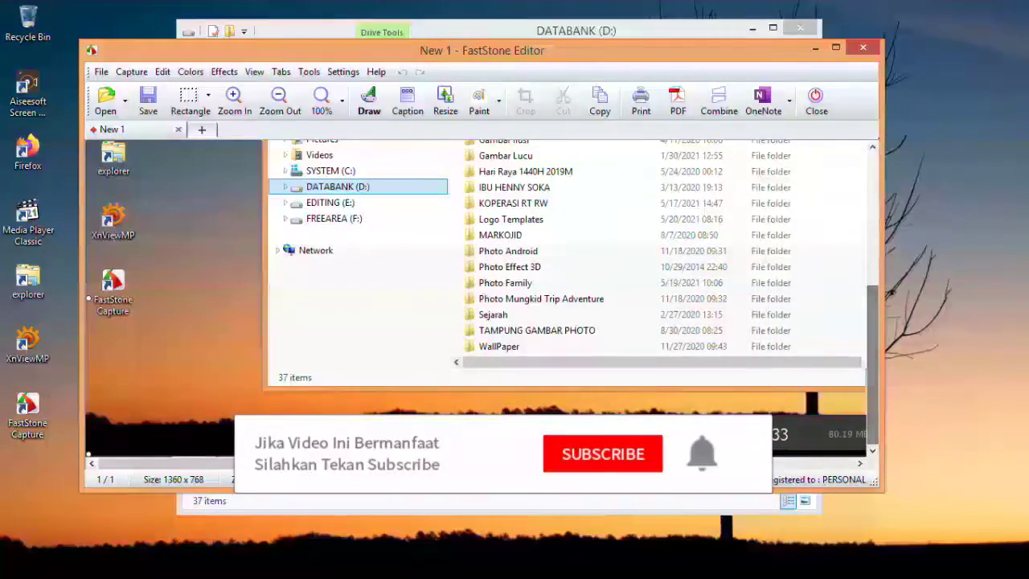
scroll(898, 374, right, 5)
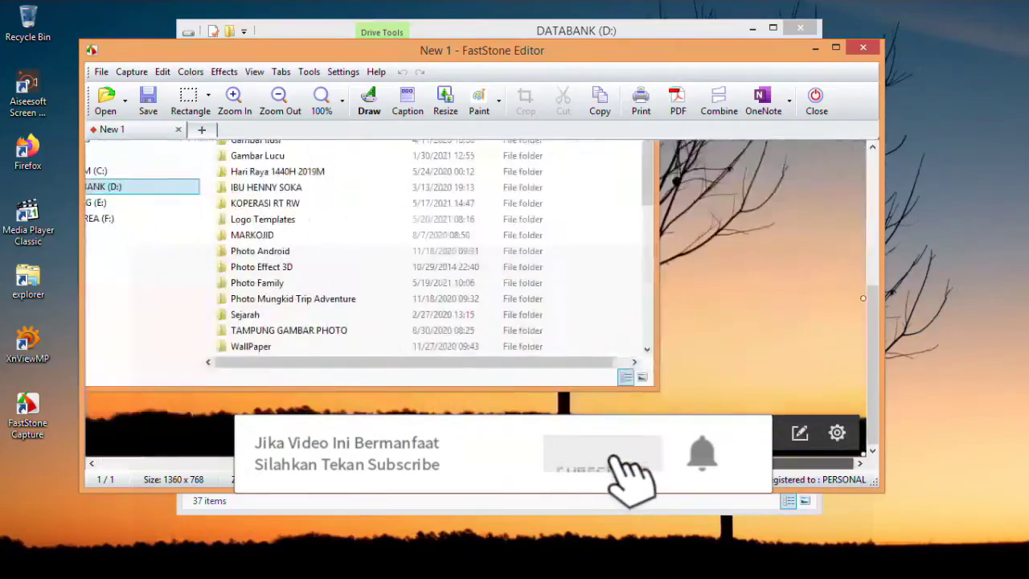
drag(877, 351, 876, 199)
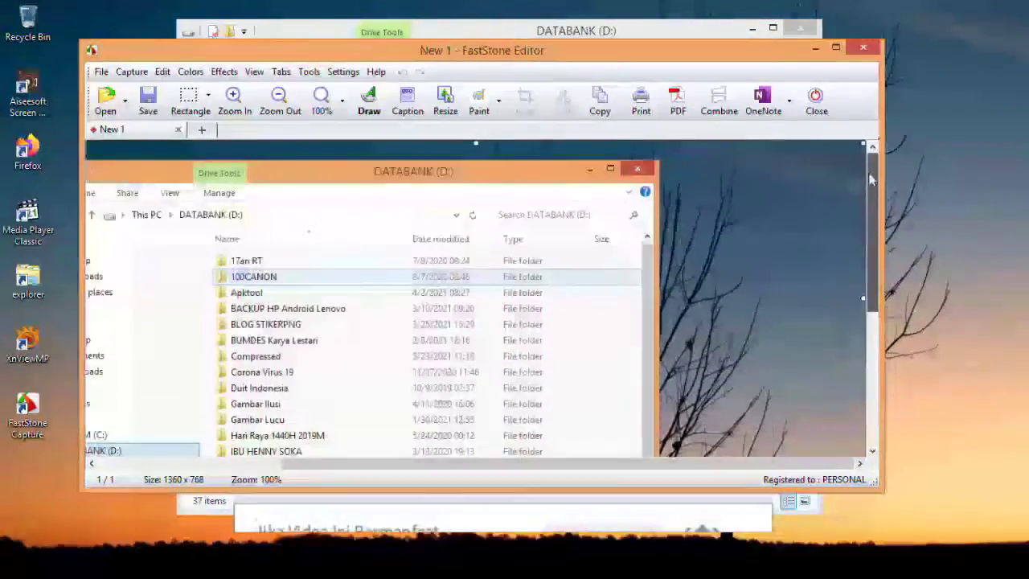
click(147, 101)
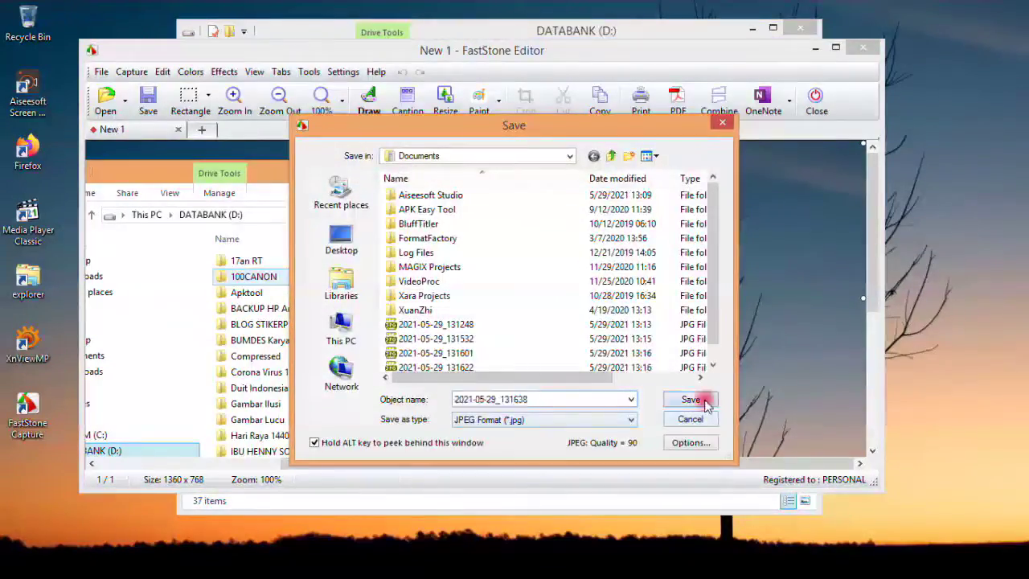
click(693, 399)
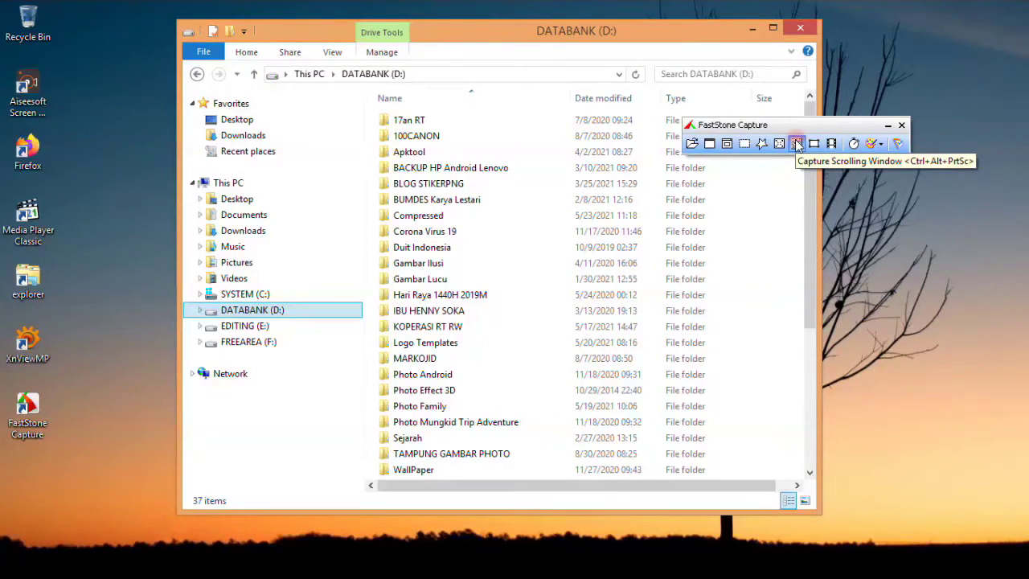
- Capture the DATABANK (D:) file list as a scrolling window in Auto Scroll Mode and save the resulting image
click(797, 143)
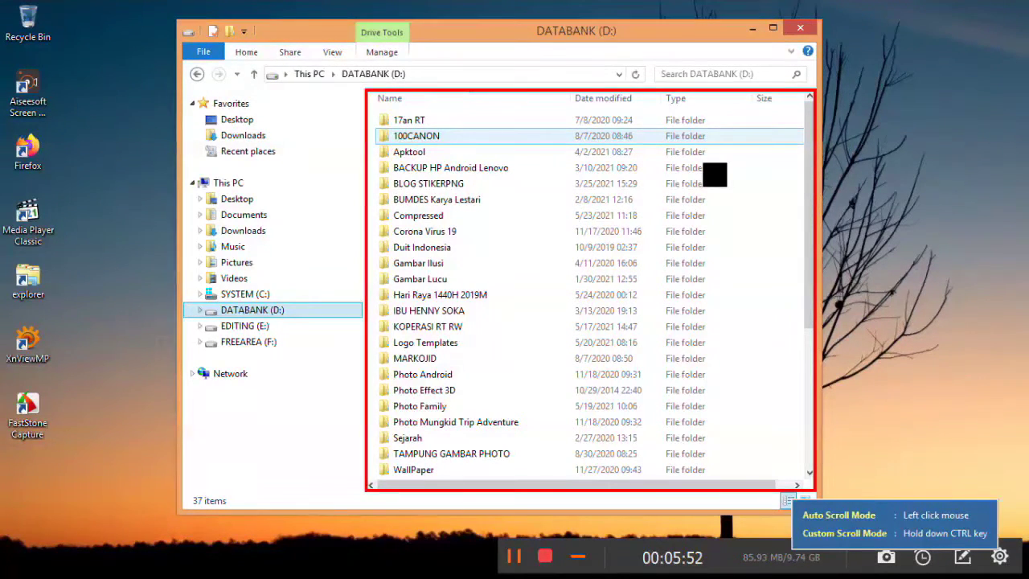
click(715, 174)
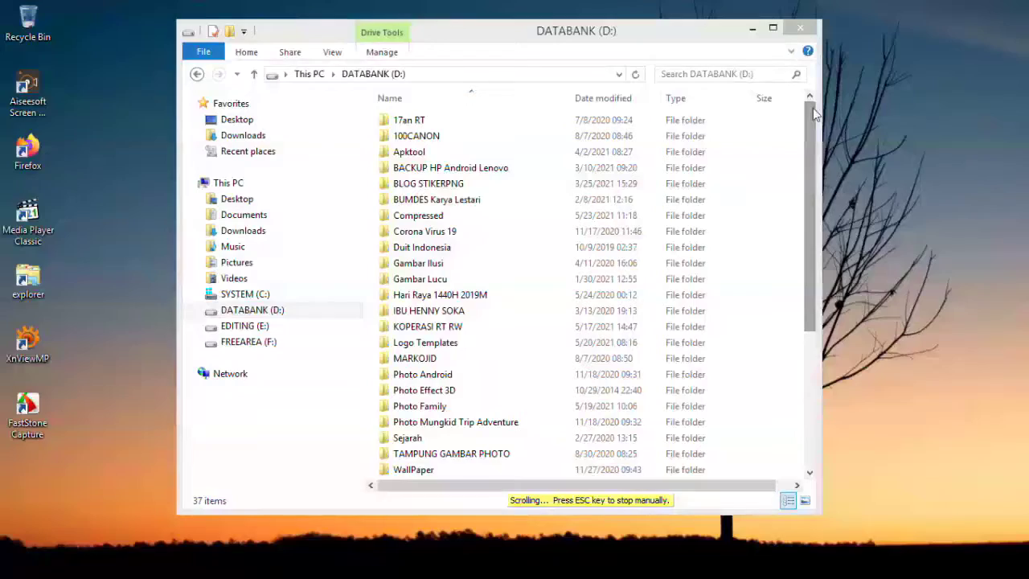
click(570, 185)
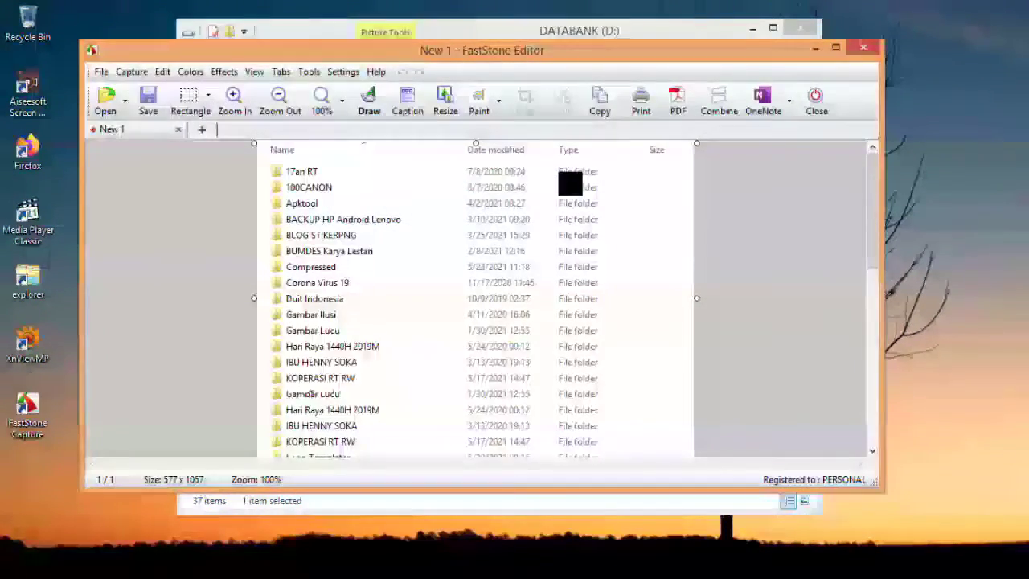
drag(873, 195, 863, 163)
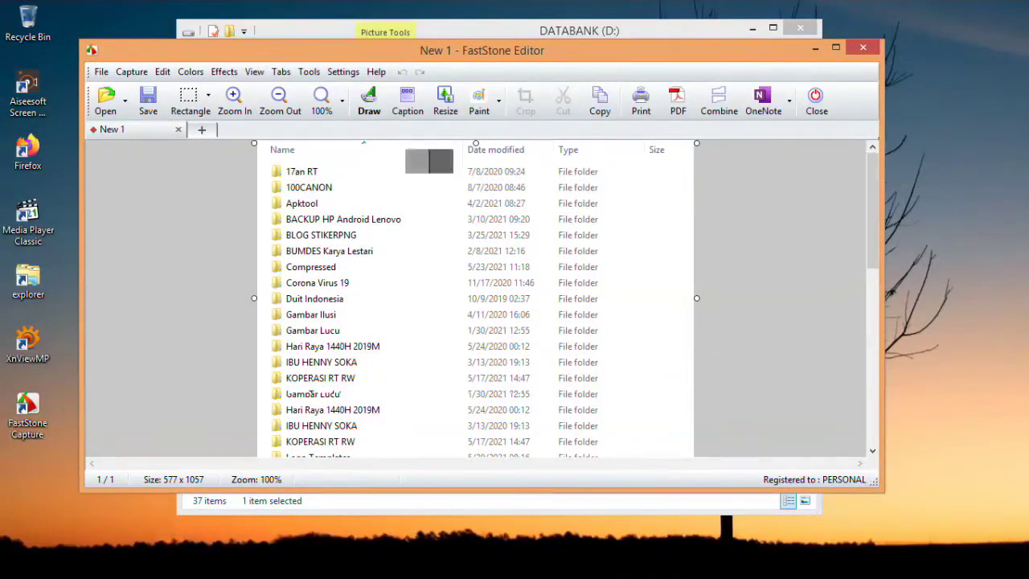
click(148, 100)
click(689, 399)
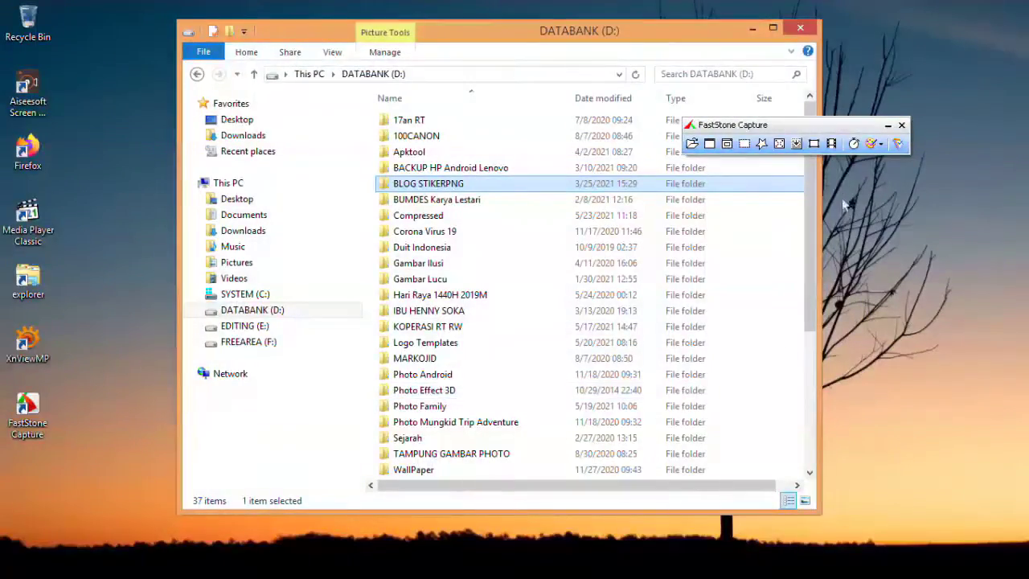
- Capture a fixed-size 640 x 480 region over the DATABANK (D:) file list and save the image as a JPEG in Documents
click(814, 144)
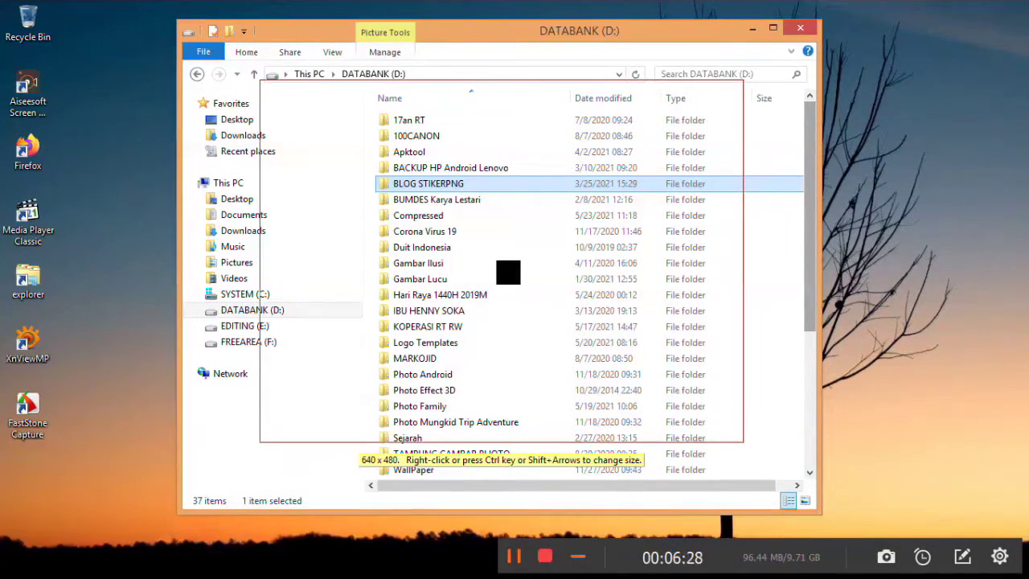
right_click(503, 266)
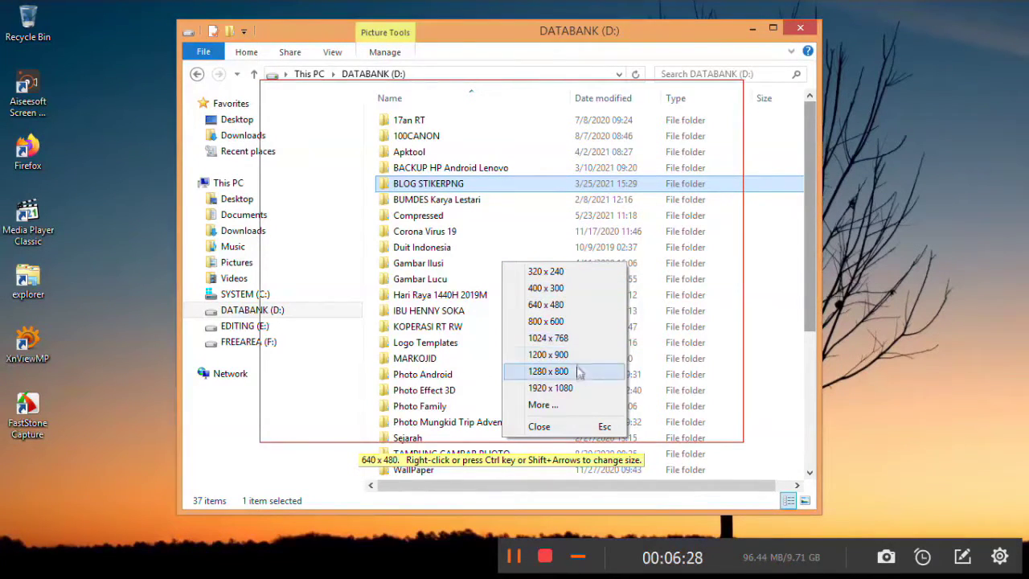
click(577, 296)
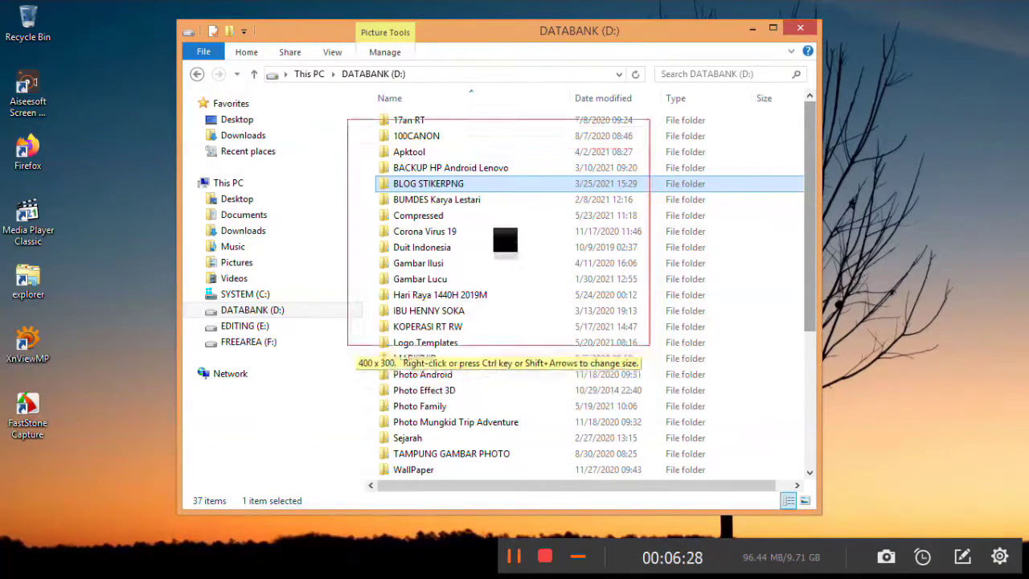
right_click(568, 244)
click(609, 285)
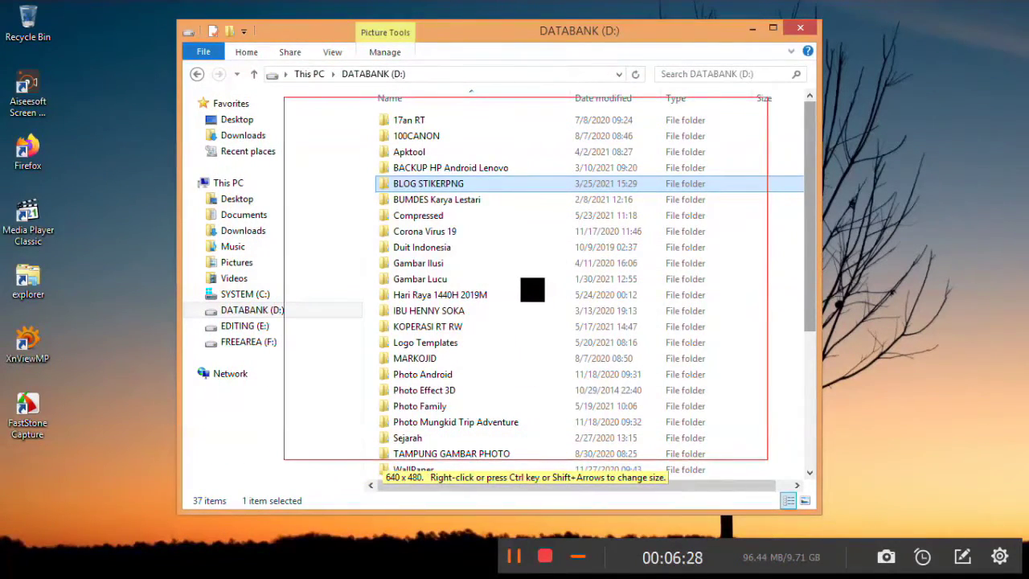
click(532, 289)
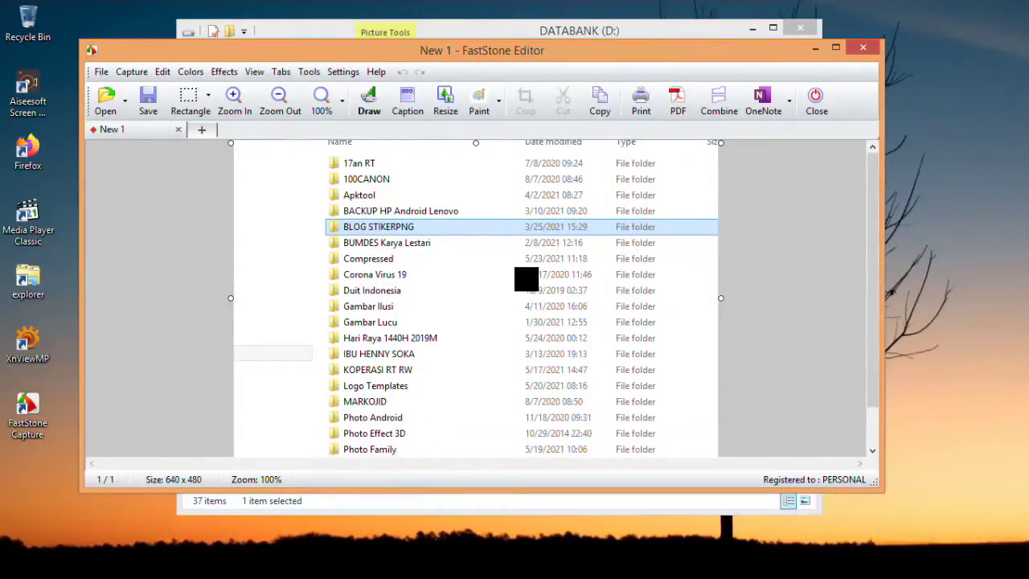
click(148, 100)
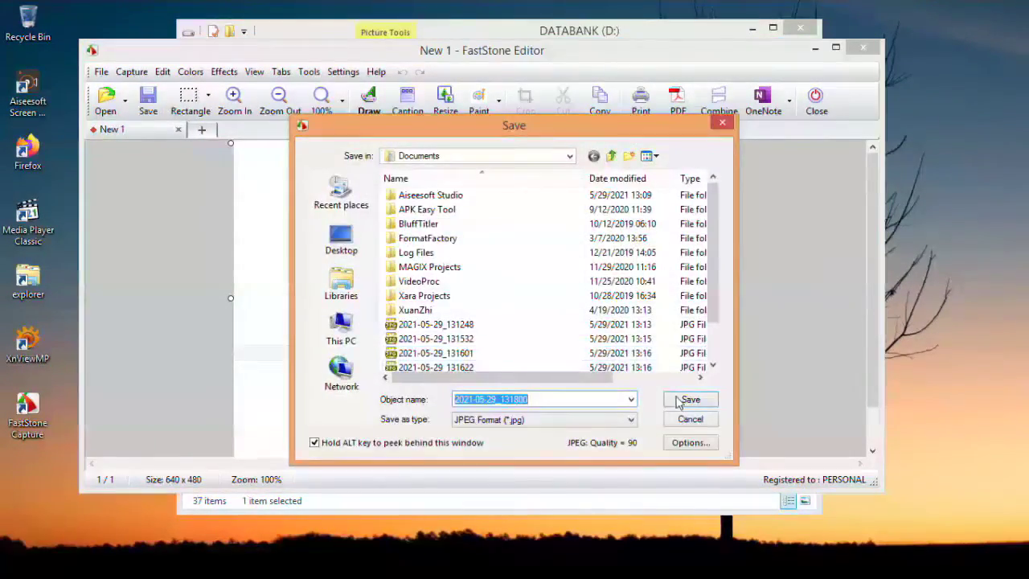
click(680, 400)
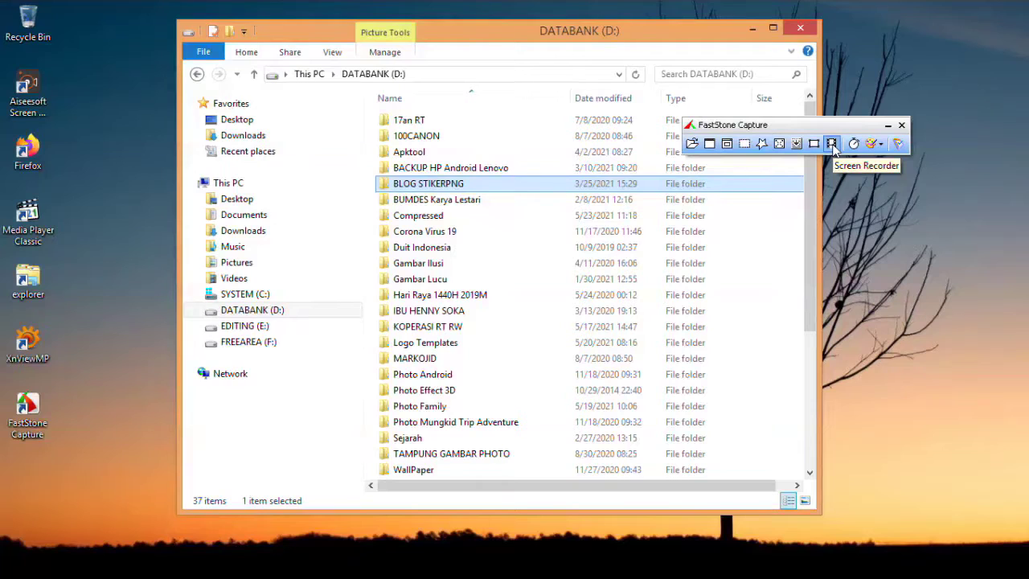
- Start a Screen Recorder recording of a rectangular region about 564 x 336 pixels over the file list, with microphone audio and Follow mouse pointer enabled
click(831, 145)
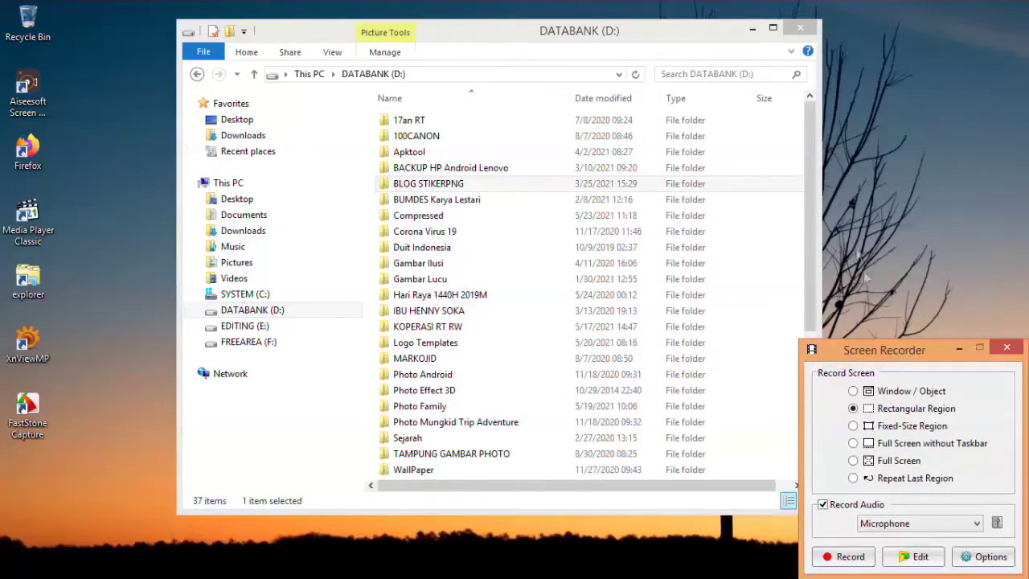
drag(885, 351, 771, 182)
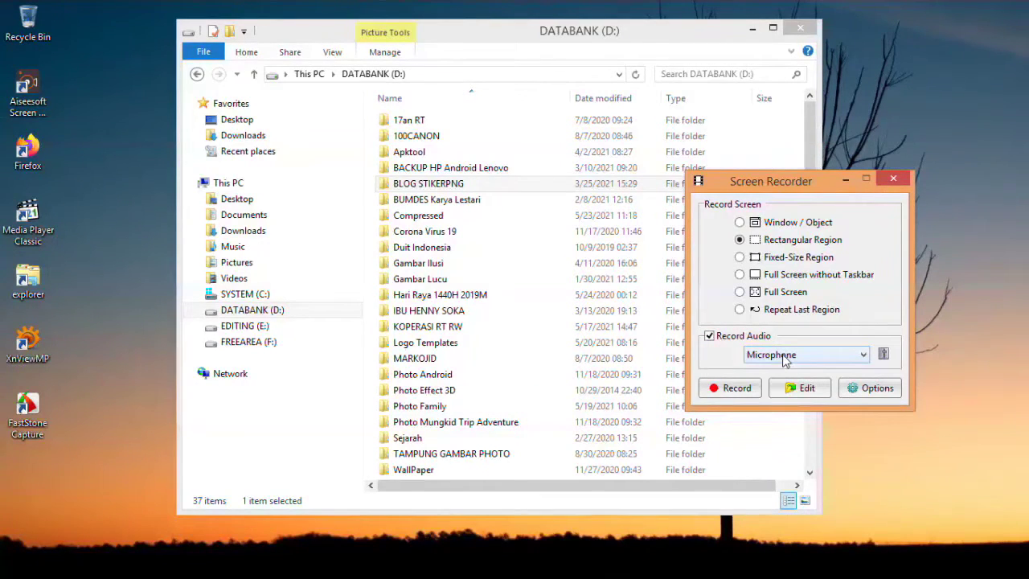
click(737, 388)
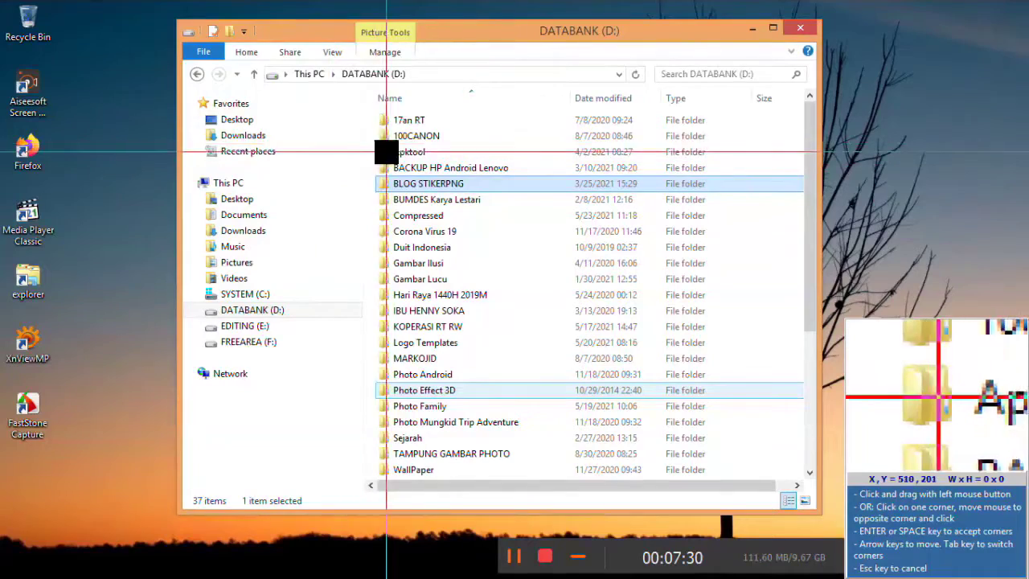
drag(347, 151, 773, 406)
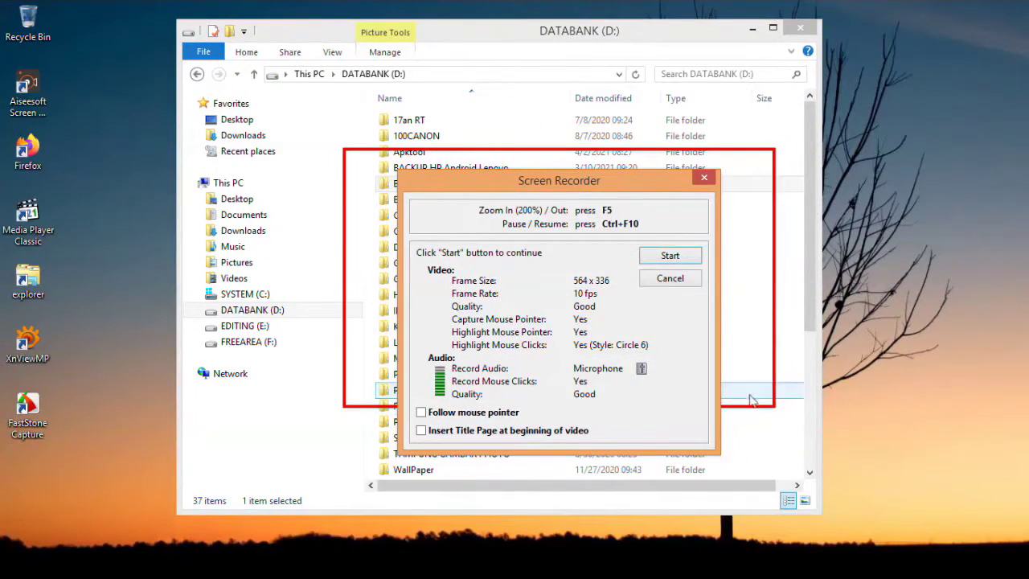
click(421, 414)
click(690, 264)
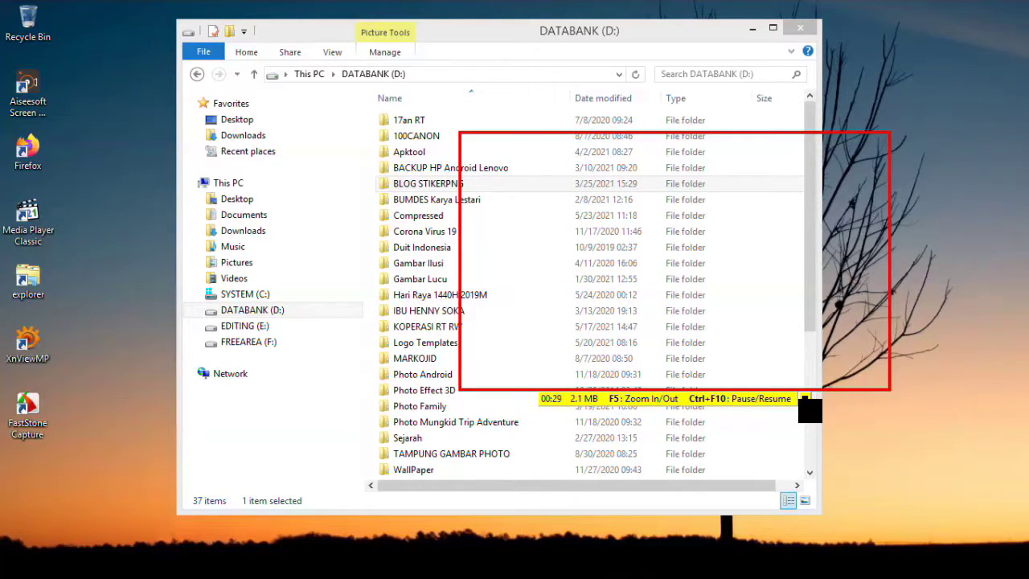
- Stop the screen recording and save it in Documents as a Windows Media Video (*.wmv) file
click(805, 399)
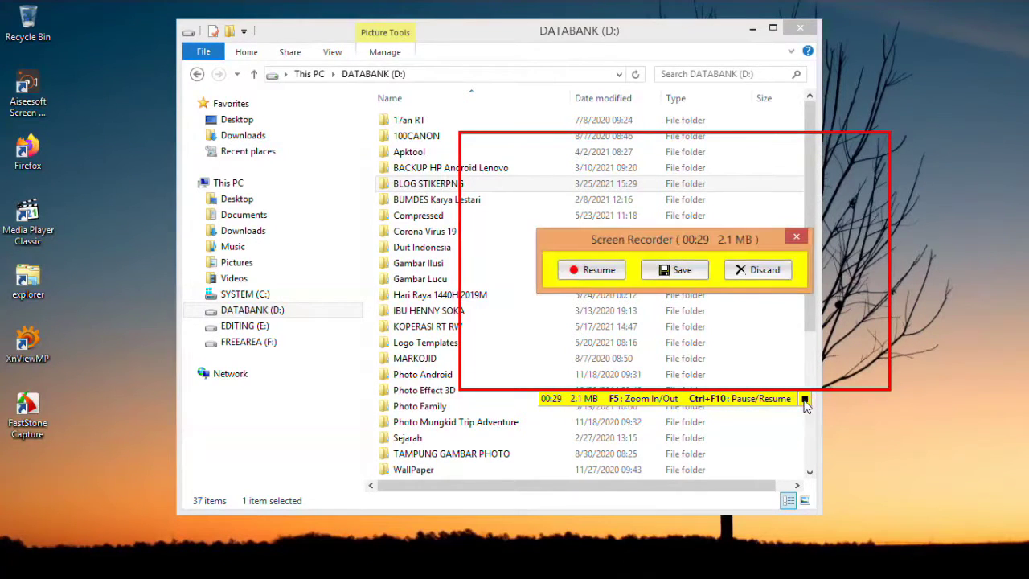
click(679, 270)
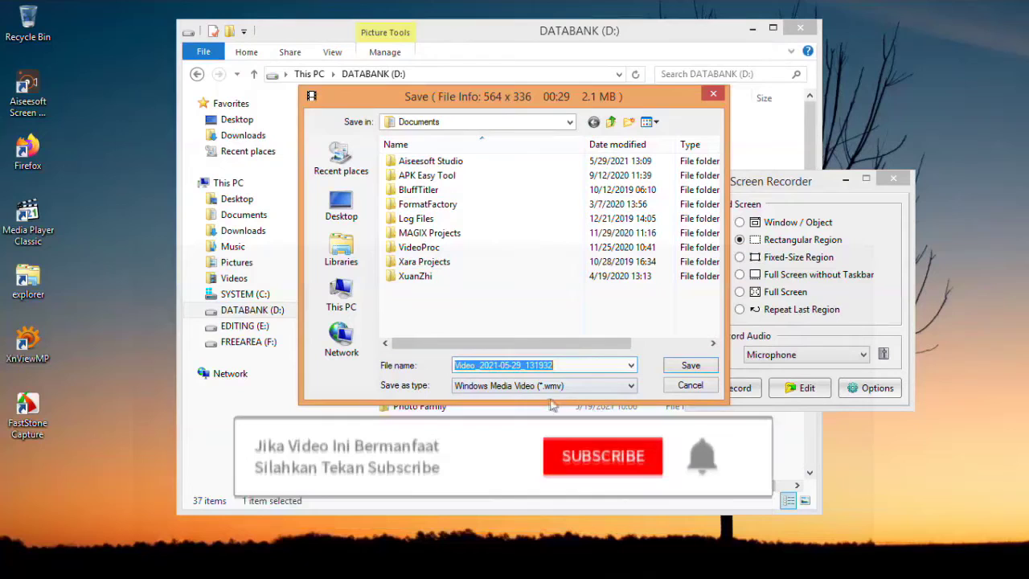
click(631, 387)
click(632, 388)
click(632, 387)
click(633, 388)
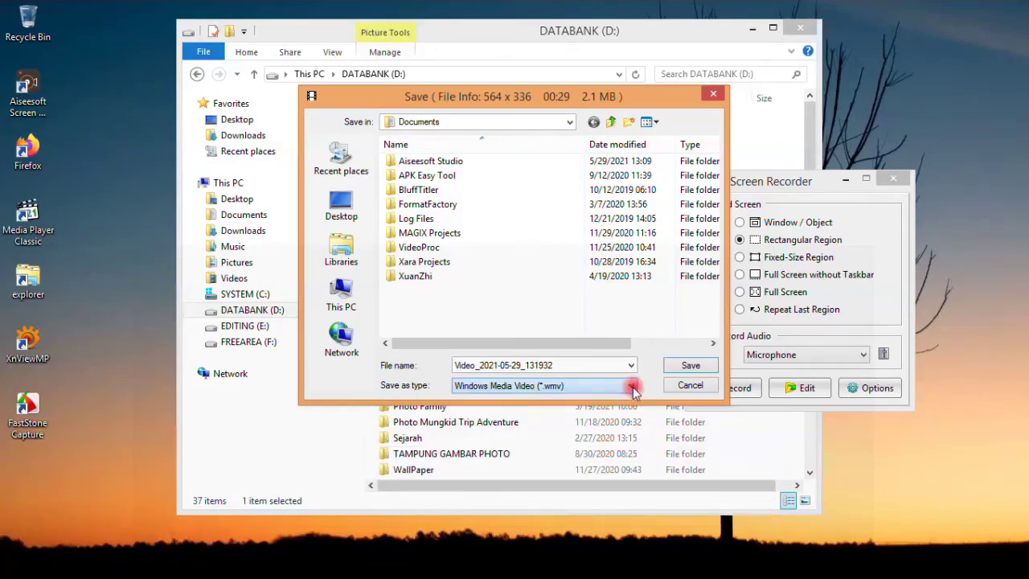
click(692, 366)
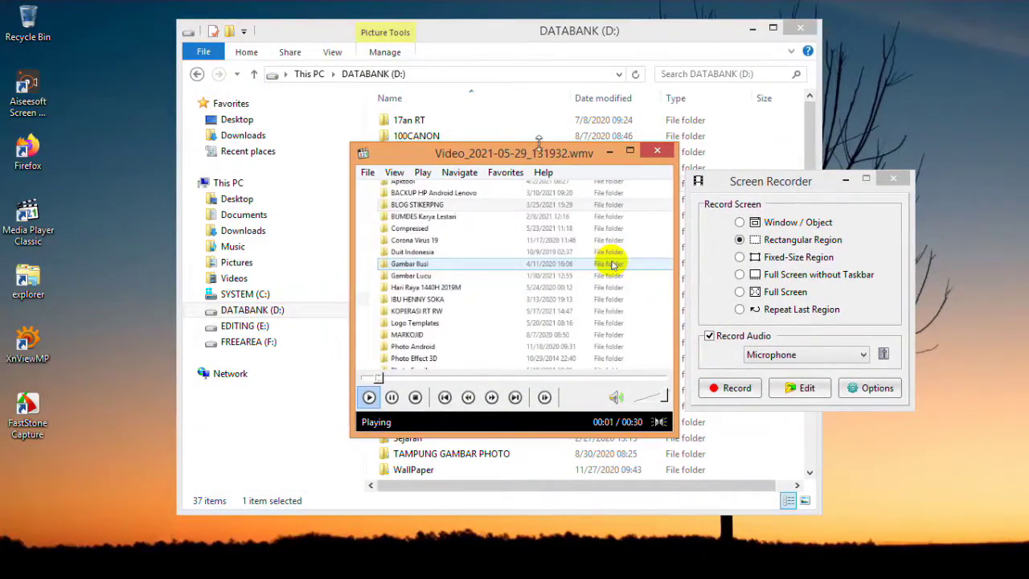
- Close the Screen Recorder and review the recorded video in an enlarged player window, closing the player when done
drag(537, 151, 353, 55)
click(893, 179)
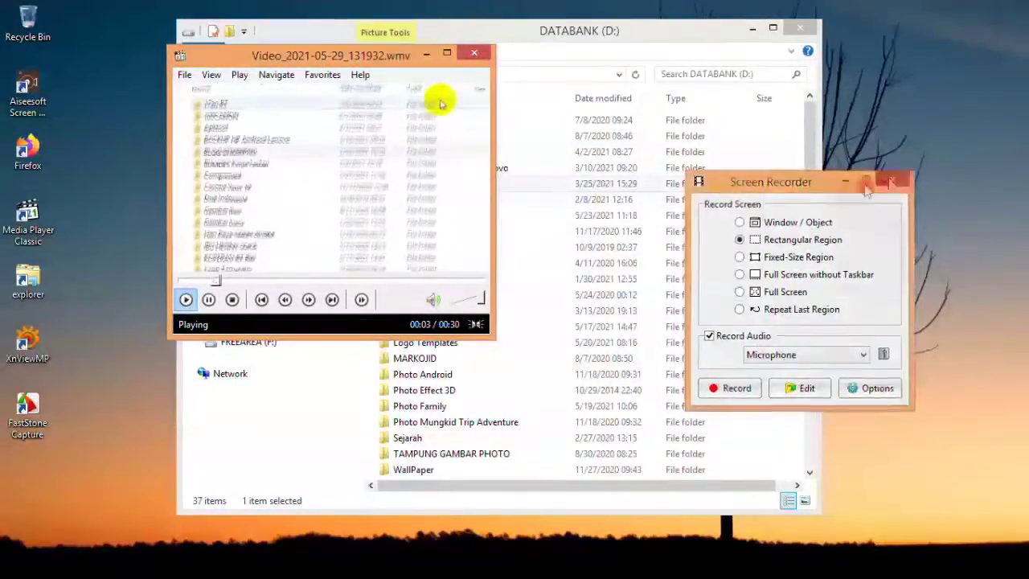
drag(495, 337, 719, 491)
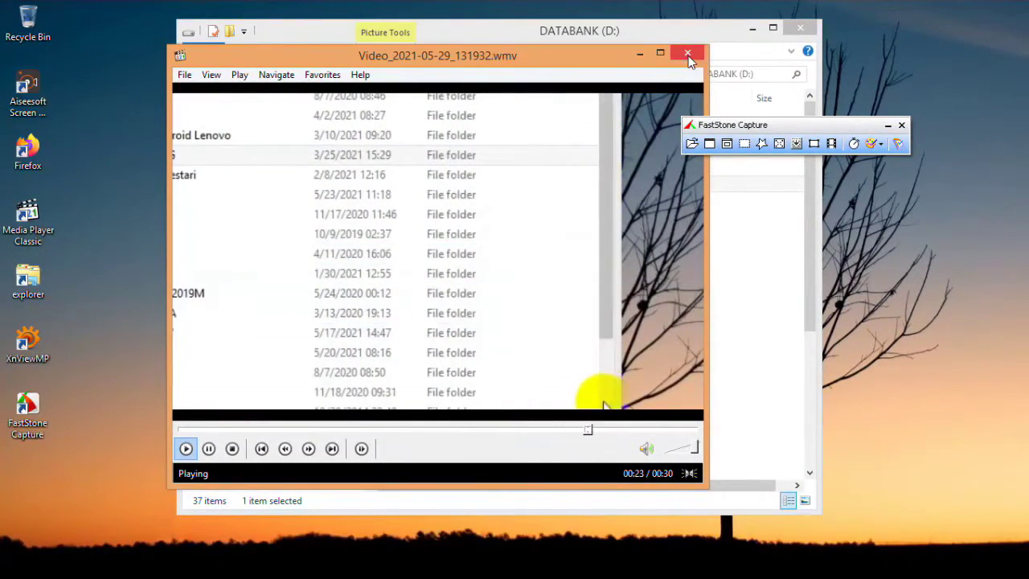
click(689, 55)
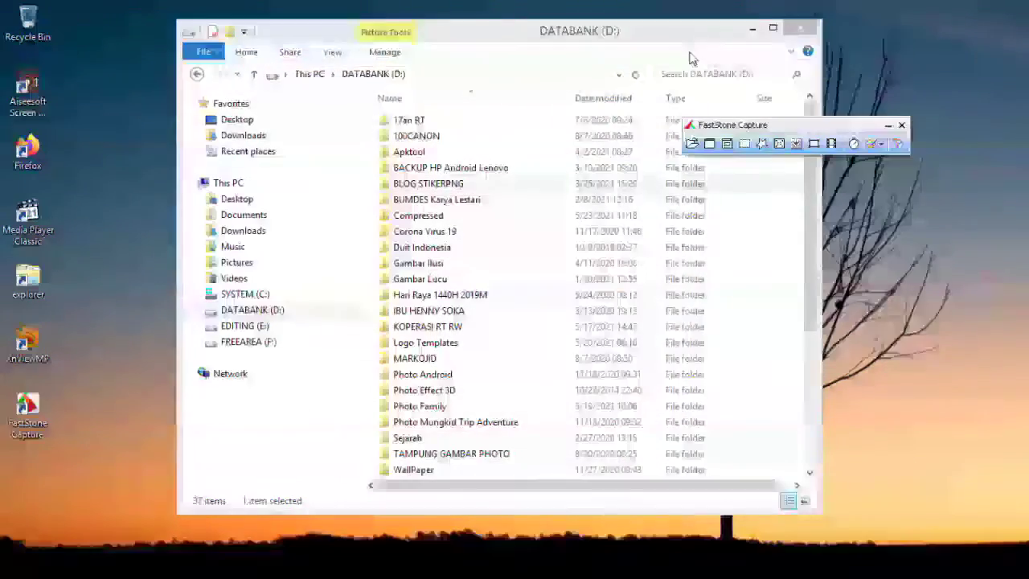
- Close the DATABANK (D:) window and exit the capture program
drag(691, 30, 615, 41)
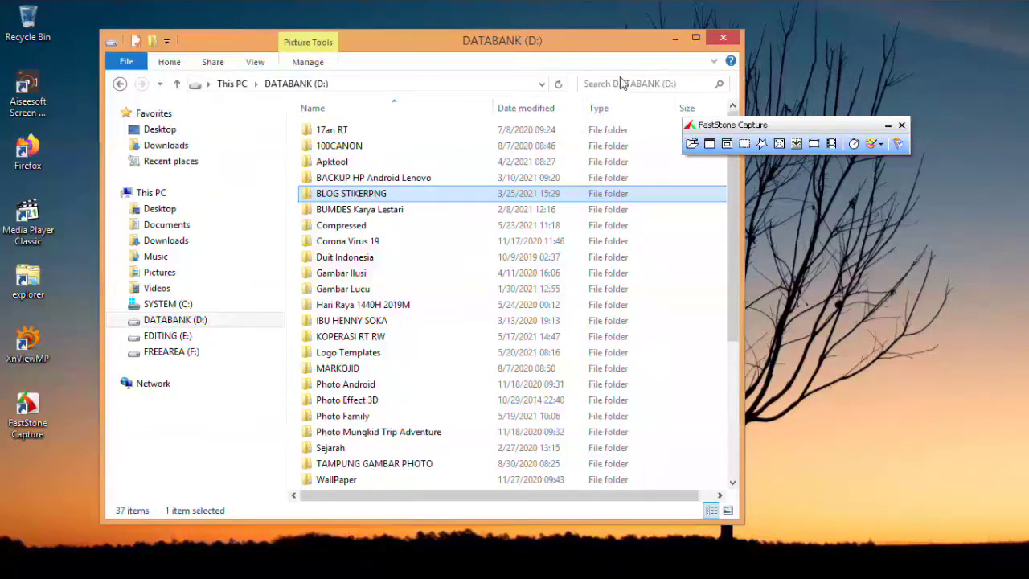
drag(606, 37, 607, 28)
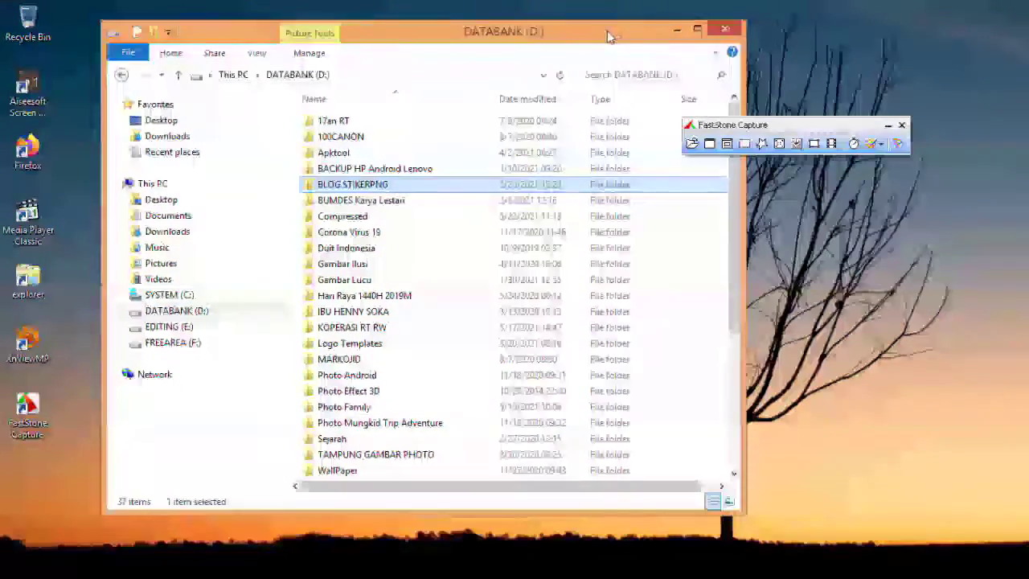
click(726, 31)
click(902, 125)
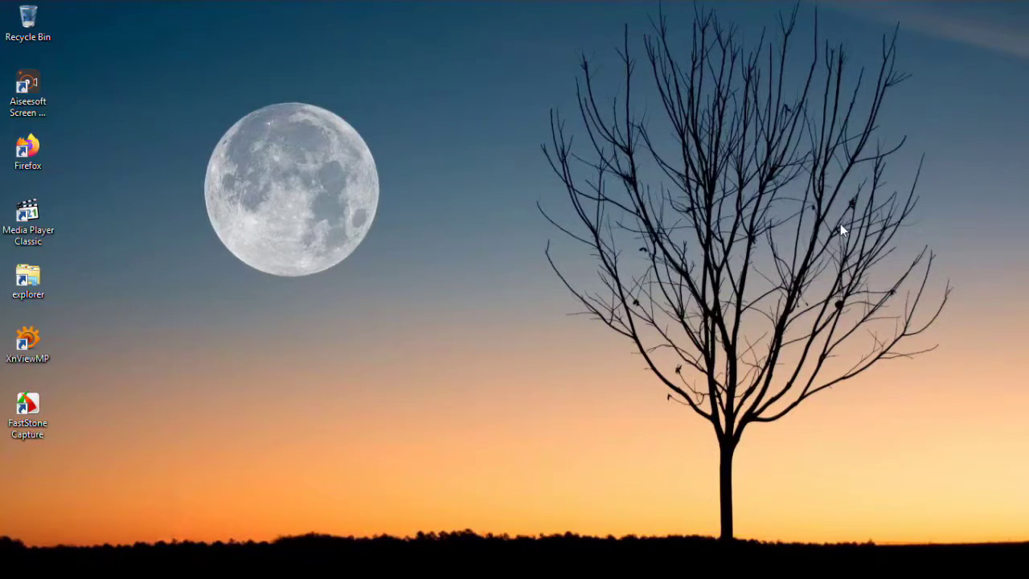